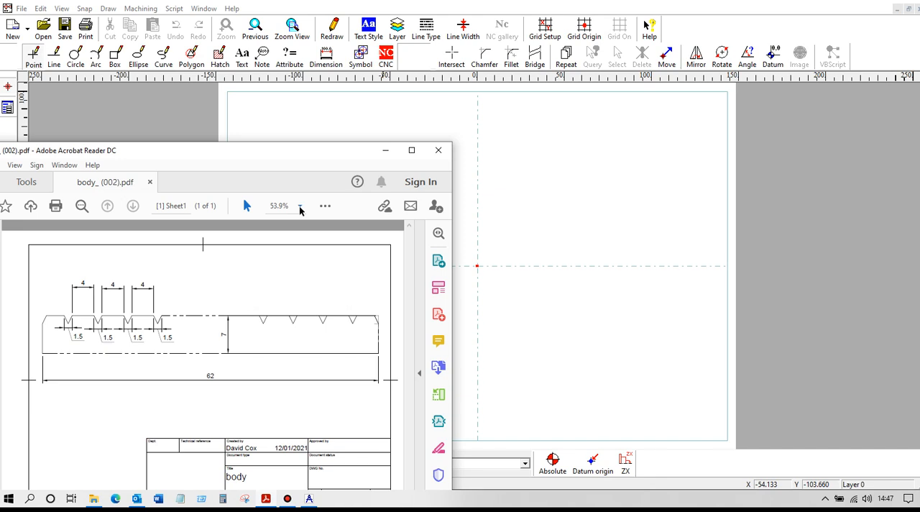
Step: Minimise the reference PDF and draw a horizontal orthogonal line through the datum point at 0, 0, snapping to the nearest point
{"action": "left_click", "coordinate": [385, 150]}
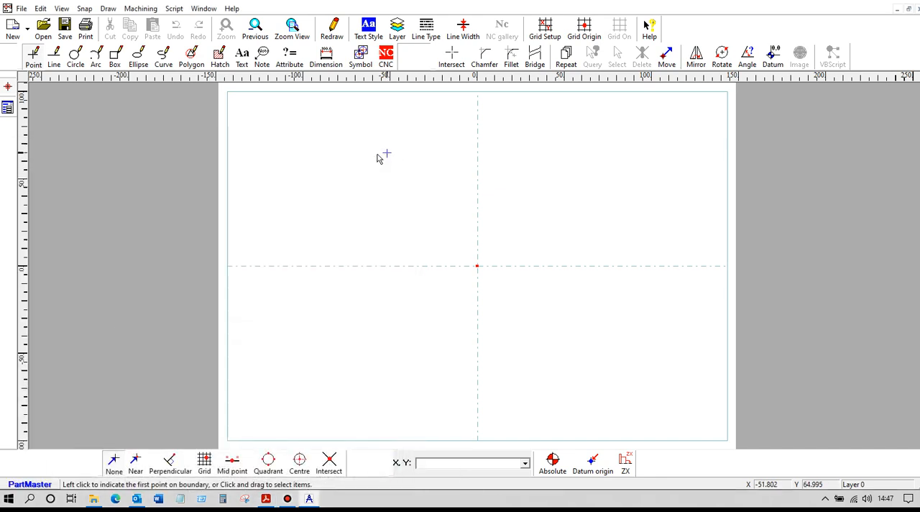
{"action": "left_click", "coordinate": [56, 56]}
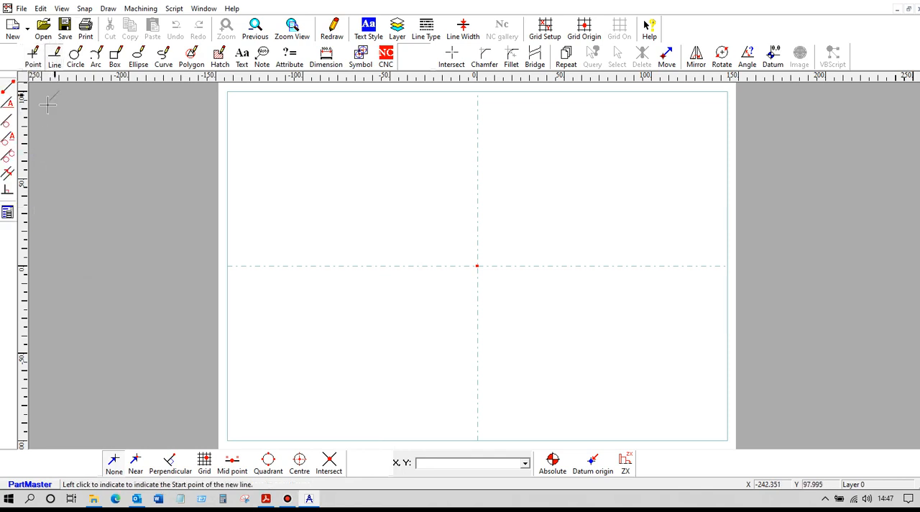
{"action": "left_click", "coordinate": [8, 105]}
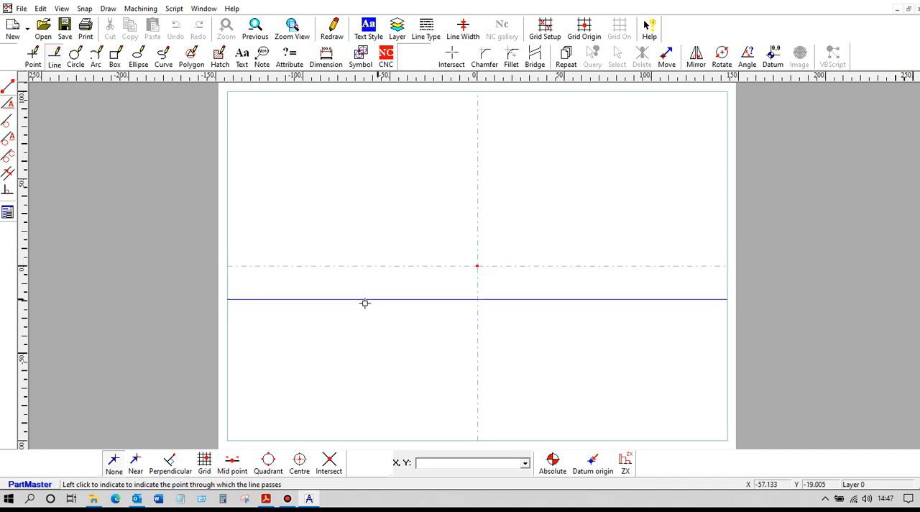
{"action": "left_click", "coordinate": [136, 463]}
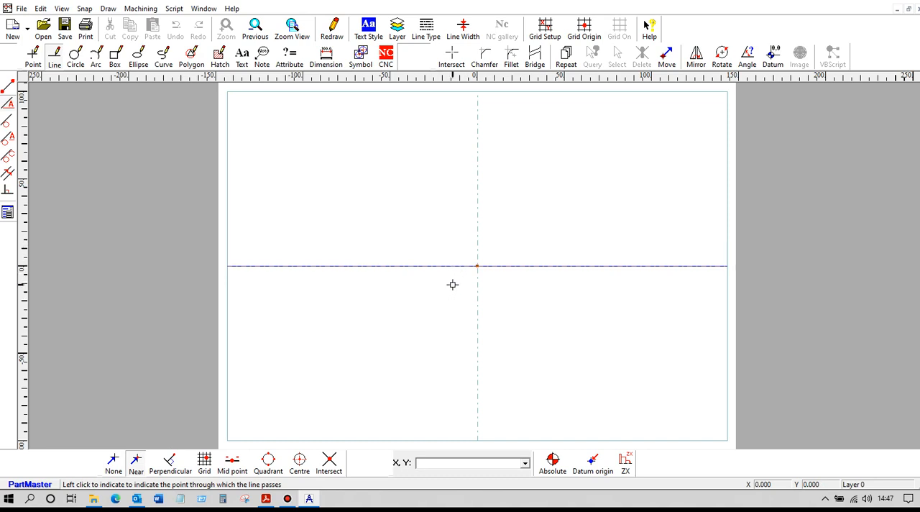
{"action": "left_click", "coordinate": [452, 285]}
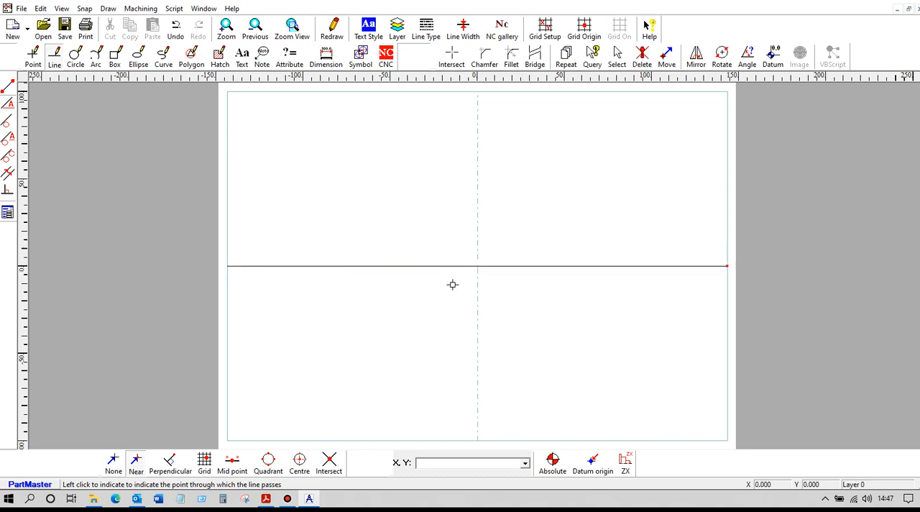
Step: Set the orthogonal line angle to 90 degrees and draw a vertical line through the datum point
{"action": "left_click", "coordinate": [8, 212]}
{"action": "type", "text": "9"}
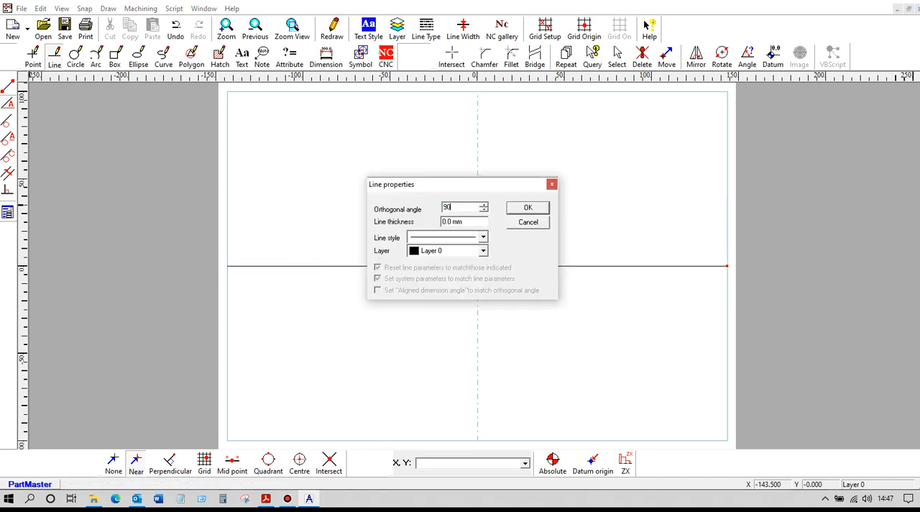
{"action": "type", "text": "0"}
{"action": "key", "text": "Return"}
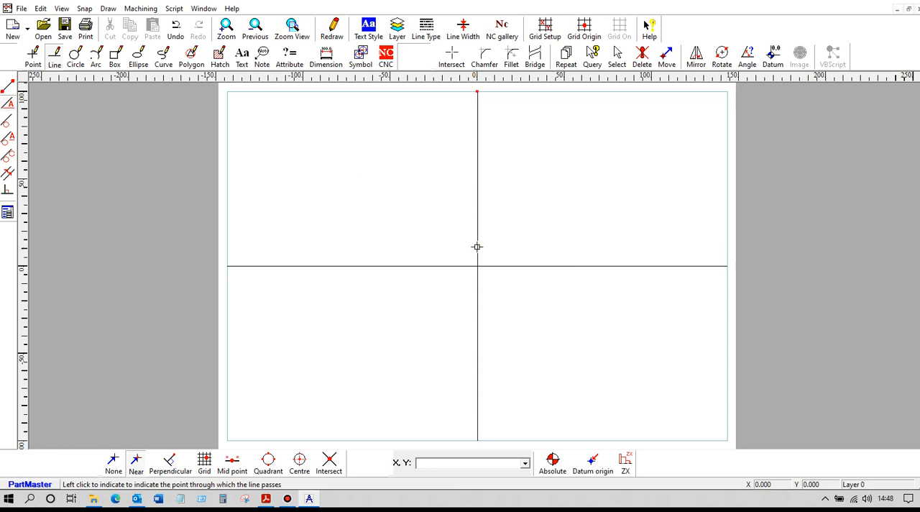
Step: Create a parallel line 62 mm to the left of the vertical datum line
{"action": "left_click", "coordinate": [8, 173]}
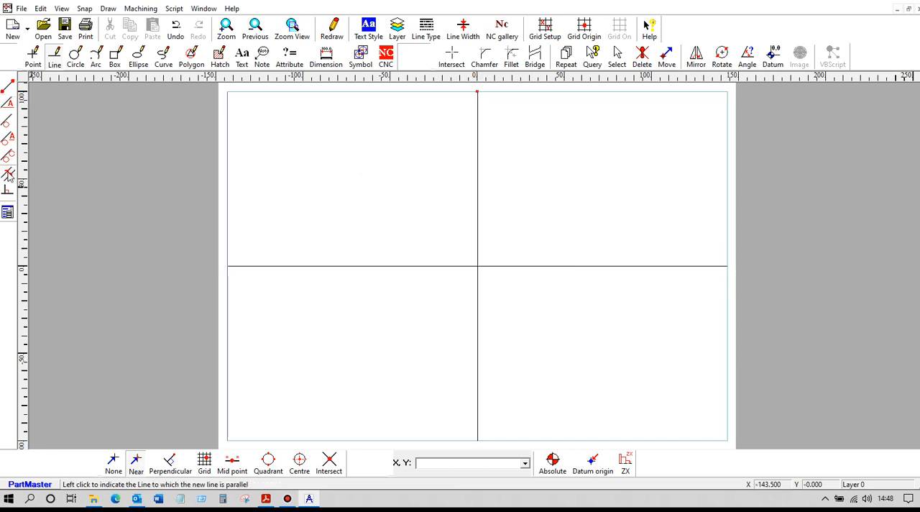
{"action": "left_click", "coordinate": [477, 233]}
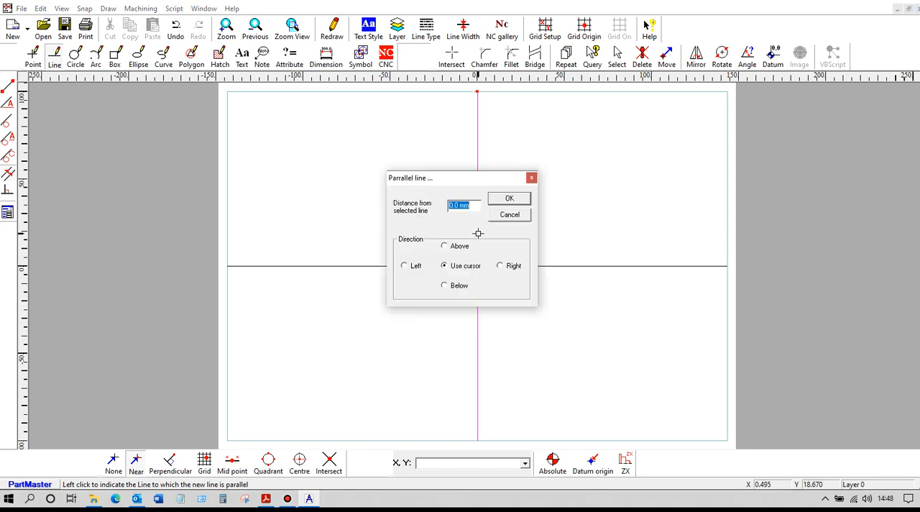
{"action": "type", "text": "62"}
{"action": "left_click", "coordinate": [495, 200]}
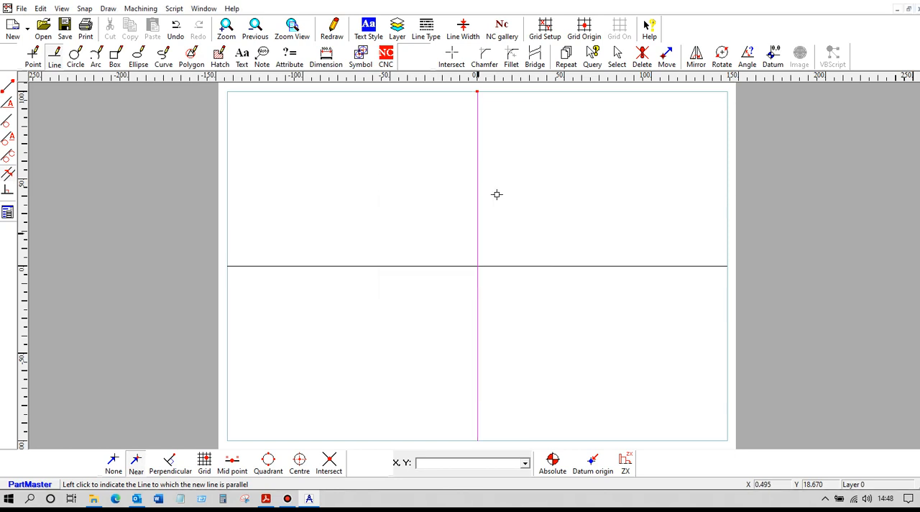
Step: Create a parallel line 7 mm below the horizontal datum line
{"action": "left_click", "coordinate": [450, 266]}
{"action": "type", "text": "7"}
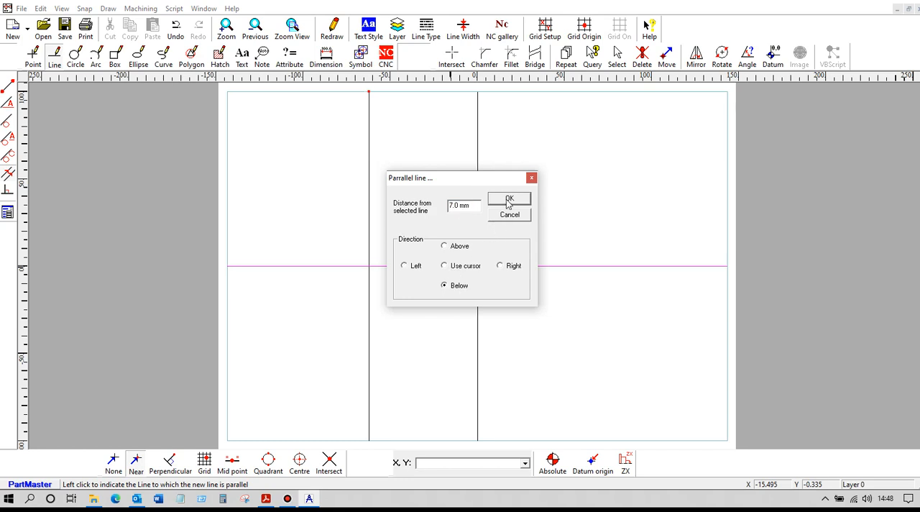
{"action": "left_click", "coordinate": [508, 200]}
Step: Create a parallel line 1.5 mm above the lower horizontal line
{"action": "scroll", "coordinate": [433, 247], "scroll_direction": "up", "scroll_amount": 5}
{"action": "scroll", "coordinate": [383, 252], "scroll_direction": "up", "scroll_amount": 3}
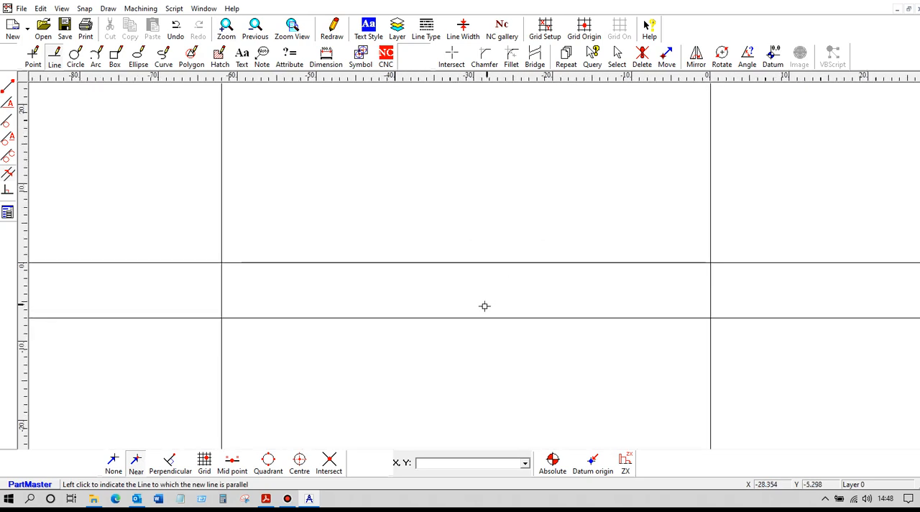
{"action": "left_click", "coordinate": [472, 317]}
{"action": "type", "text": "1.5"}
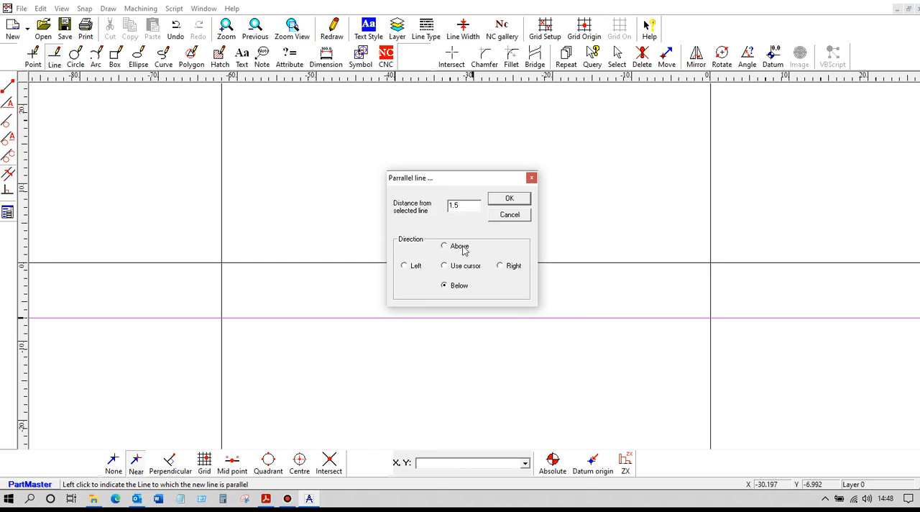
{"action": "left_click", "coordinate": [510, 200]}
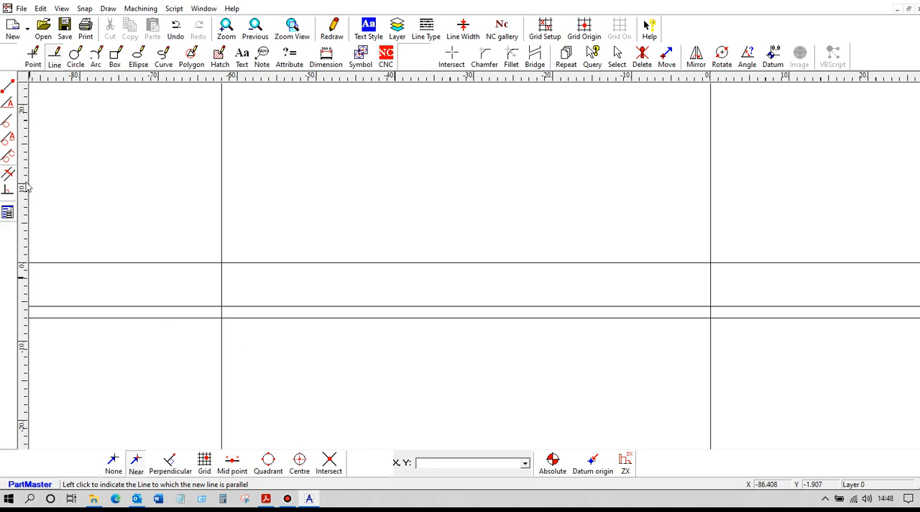
Step: Create four successive parallel lines to the left of the vertical datum line, each spaced 4.75 mm from the previous one
{"action": "left_click", "coordinate": [710, 286]}
{"action": "type", "text": "4.75"}
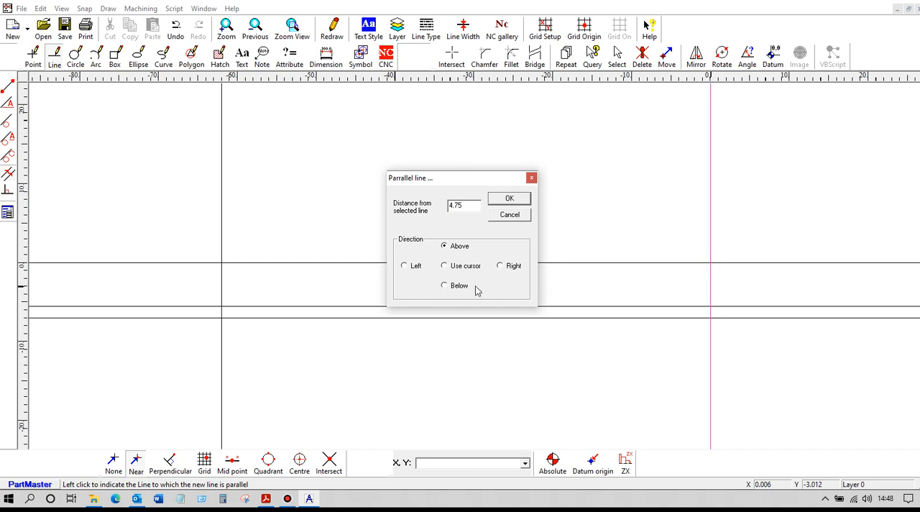
{"action": "left_click", "coordinate": [498, 206]}
{"action": "left_click", "coordinate": [674, 287]}
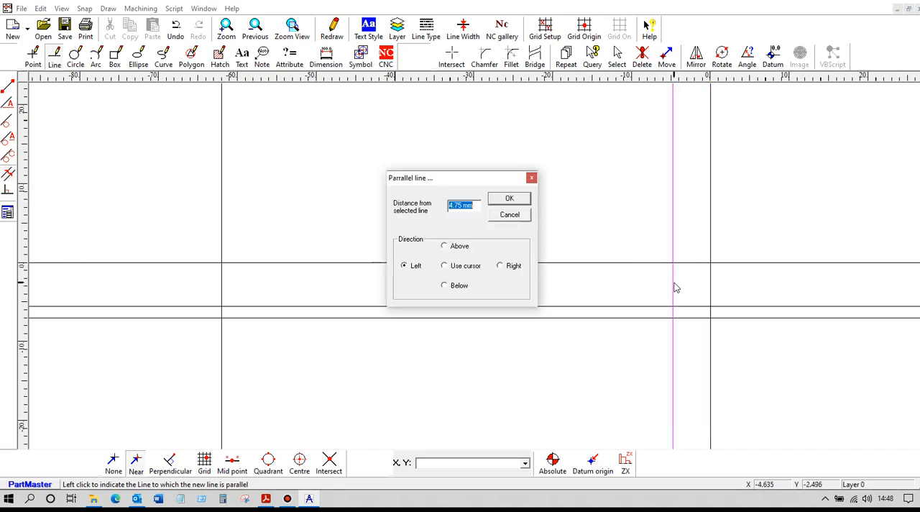
{"action": "left_click", "coordinate": [511, 199]}
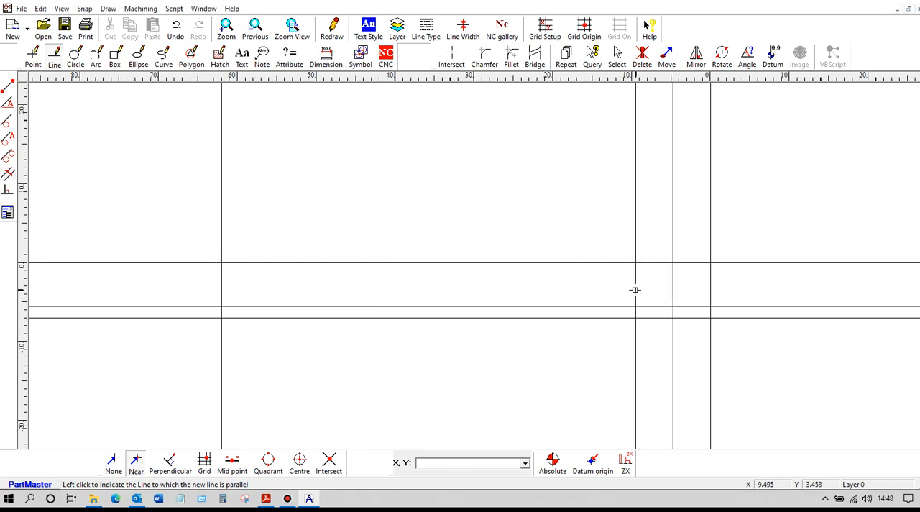
{"action": "left_click", "coordinate": [636, 291]}
{"action": "left_click", "coordinate": [508, 200]}
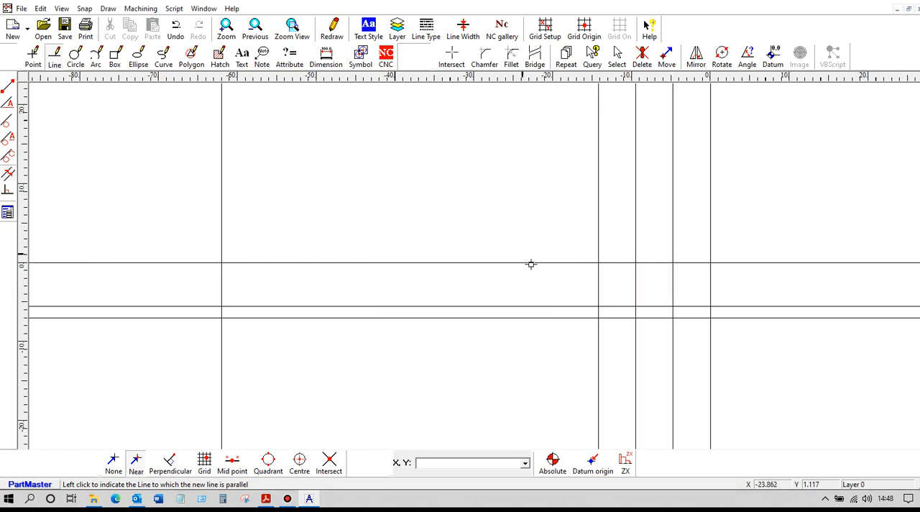
{"action": "left_click", "coordinate": [599, 294]}
{"action": "left_click", "coordinate": [517, 199]}
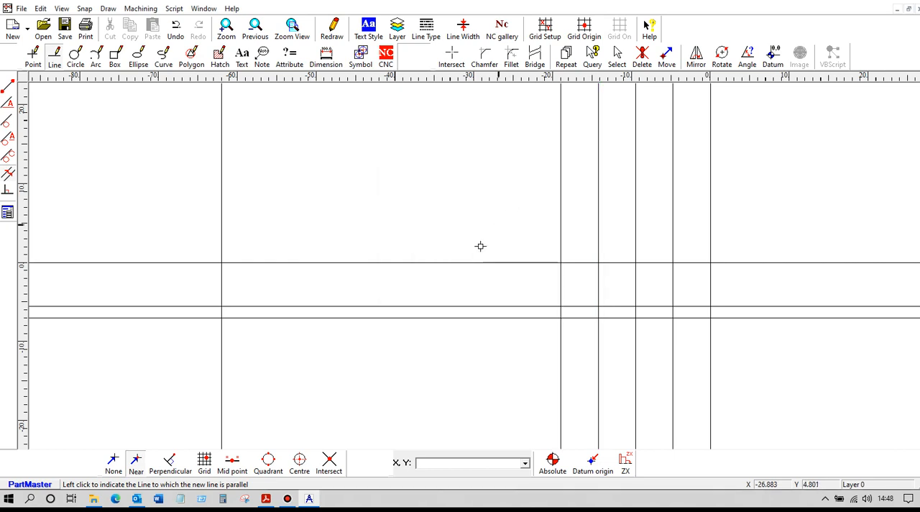
Step: Create four successive parallel lines to the right of the profile's left end line, each spaced 4.75 mm from the previous one
{"action": "left_click", "coordinate": [220, 290]}
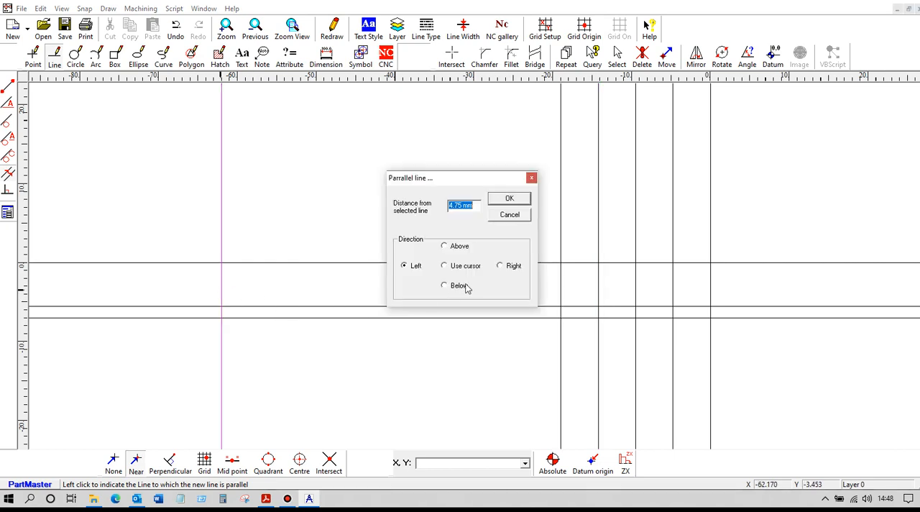
{"action": "left_click", "coordinate": [500, 266]}
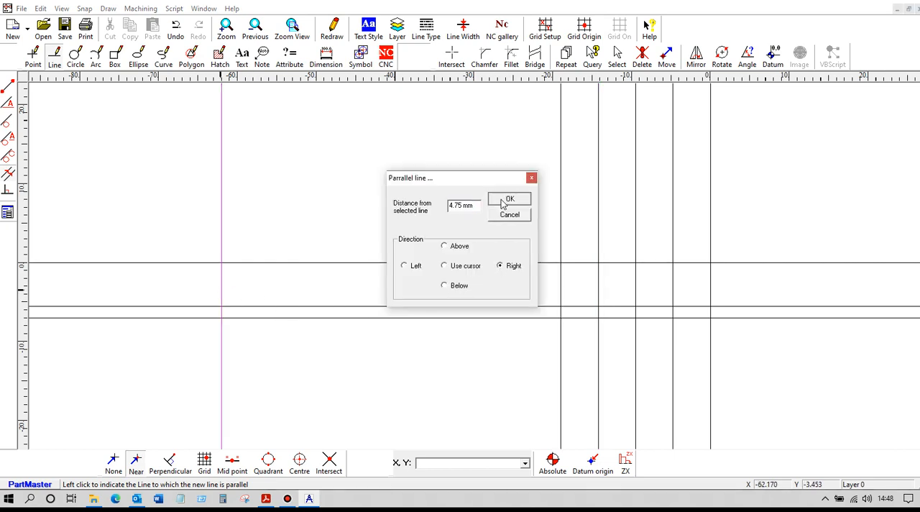
{"action": "left_click", "coordinate": [508, 199]}
{"action": "left_click", "coordinate": [259, 288]}
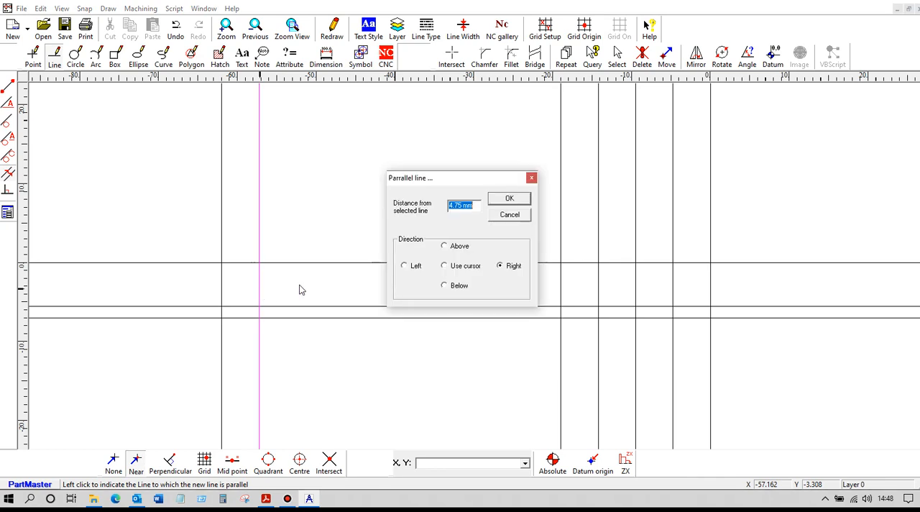
{"action": "left_click", "coordinate": [515, 201]}
{"action": "left_click", "coordinate": [296, 290]}
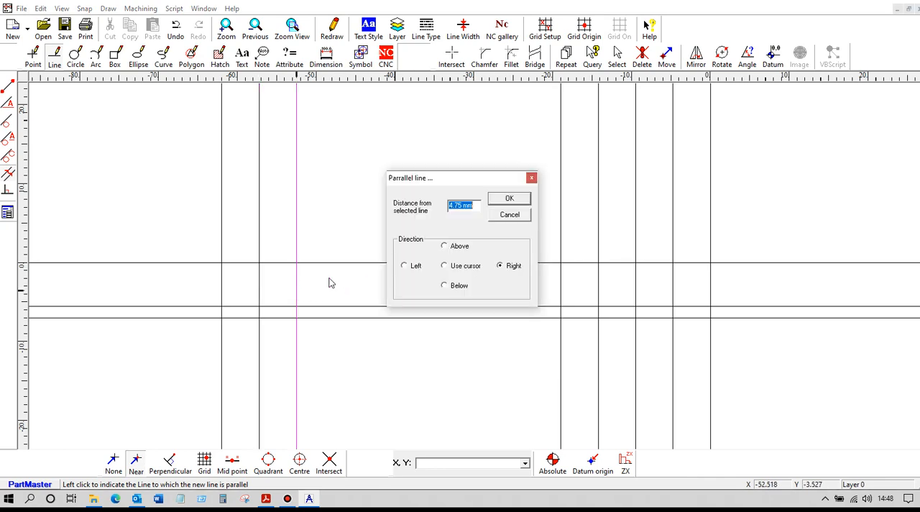
{"action": "left_click", "coordinate": [508, 202]}
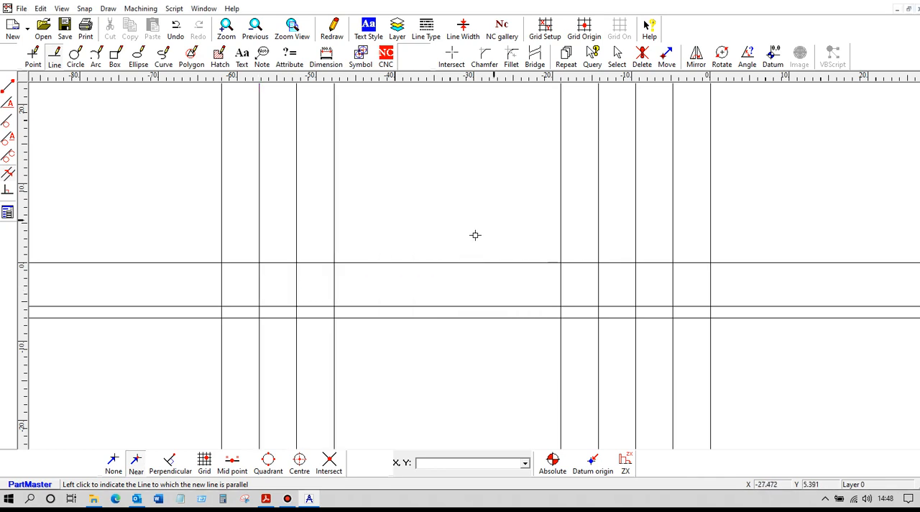
{"action": "left_click", "coordinate": [333, 293]}
{"action": "left_click", "coordinate": [508, 200]}
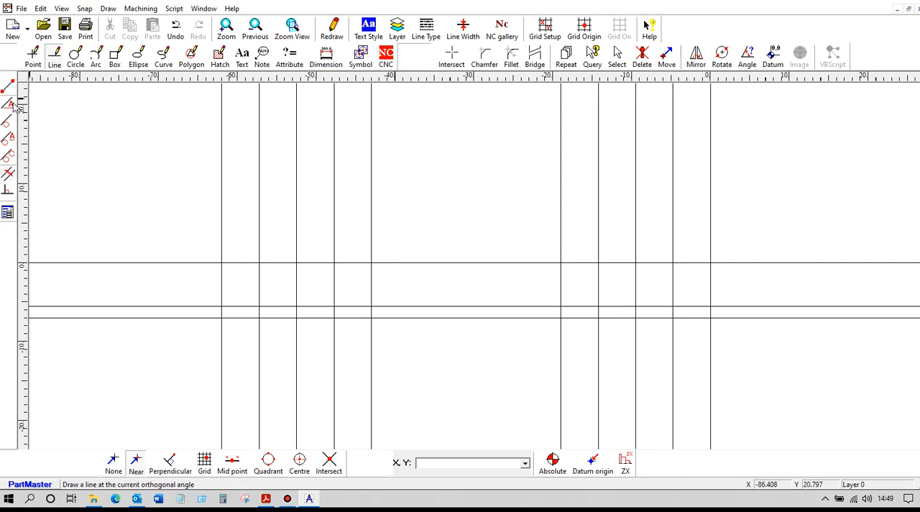
Step: Draw 45-degree lines through the intersections of the 1.5 mm offset line with the five right-hand vertical lines
{"action": "left_click", "coordinate": [9, 213]}
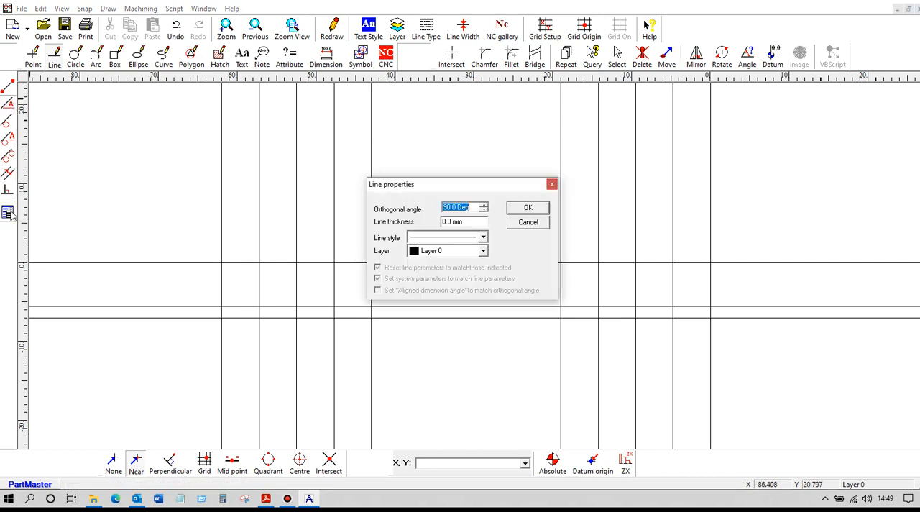
{"action": "type", "text": "45"}
{"action": "left_click", "coordinate": [539, 209]}
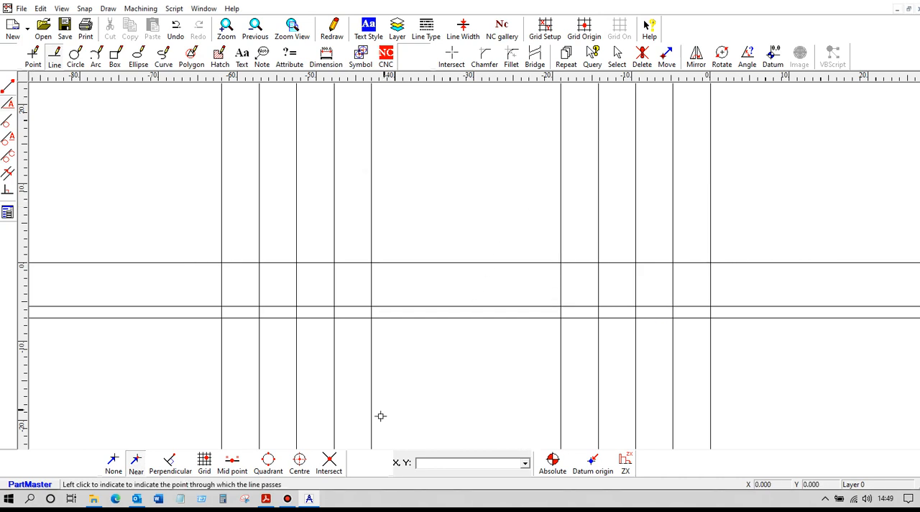
{"action": "left_click", "coordinate": [329, 464]}
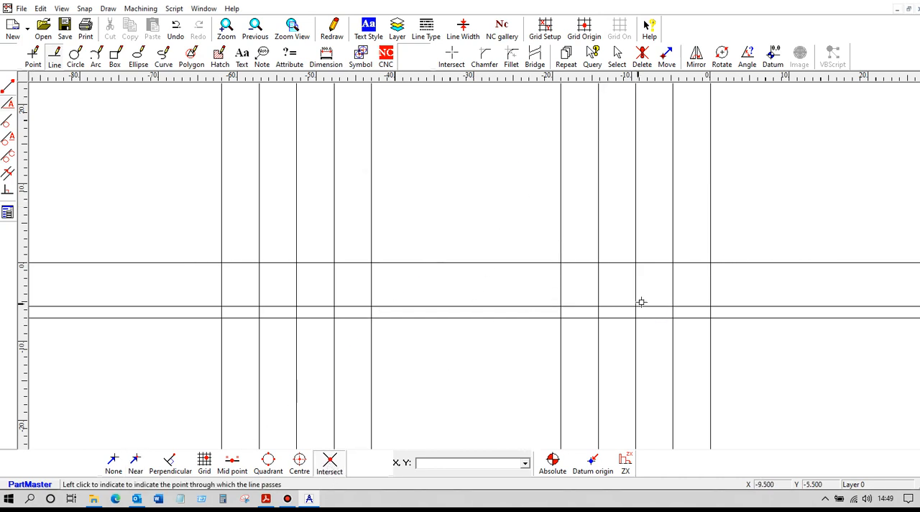
{"action": "left_click", "coordinate": [671, 306]}
{"action": "left_click", "coordinate": [711, 309]}
{"action": "left_click", "coordinate": [631, 310]}
{"action": "left_click", "coordinate": [597, 309]}
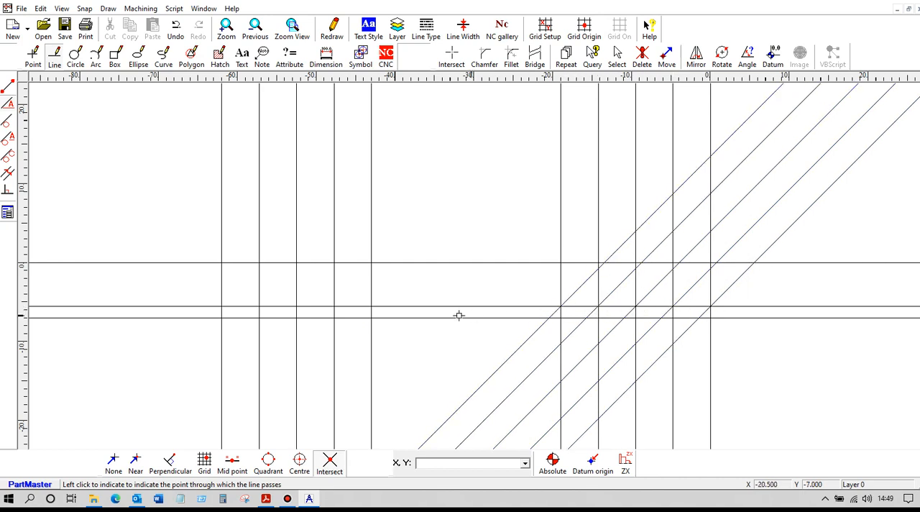
Step: Draw 45-degree lines through the offset line's intersections with the left-hand verticals, omitting the outermost end line
{"action": "left_click", "coordinate": [359, 309]}
{"action": "left_click", "coordinate": [335, 310]}
{"action": "left_click", "coordinate": [296, 310]}
{"action": "left_click", "coordinate": [257, 309]}
Step: Set the orthogonal angle to -45 degrees and draw lines through the offset line's intersections with the five left-hand verticals
{"action": "left_click", "coordinate": [9, 213]}
{"action": "type", "text": "-45"}
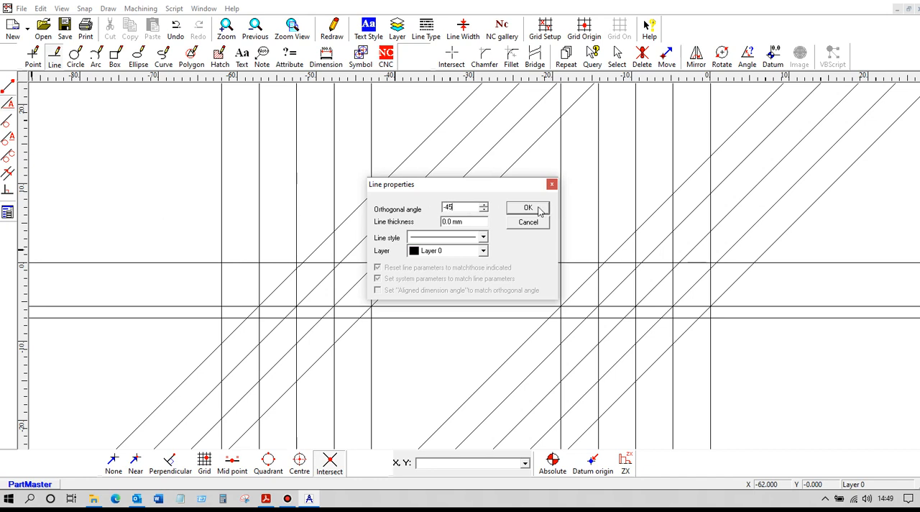
{"action": "left_click", "coordinate": [539, 207]}
{"action": "left_click", "coordinate": [235, 311]}
{"action": "left_click", "coordinate": [257, 313]}
{"action": "left_click", "coordinate": [278, 313]}
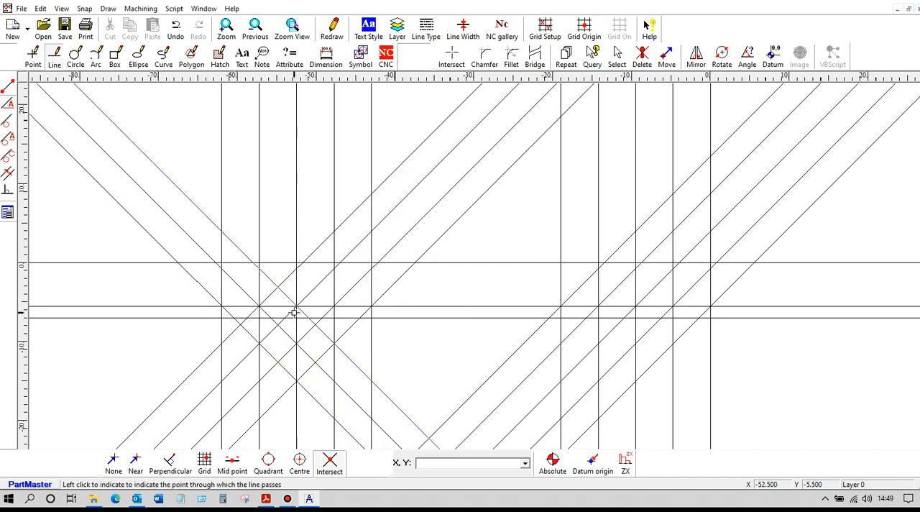
{"action": "left_click", "coordinate": [334, 314]}
{"action": "left_click", "coordinate": [372, 314]}
Step: Draw -45-degree lines through the offset line's intersections with the right-hand verticals, omitting the datum line
{"action": "left_click", "coordinate": [560, 309]}
{"action": "left_click", "coordinate": [599, 307]}
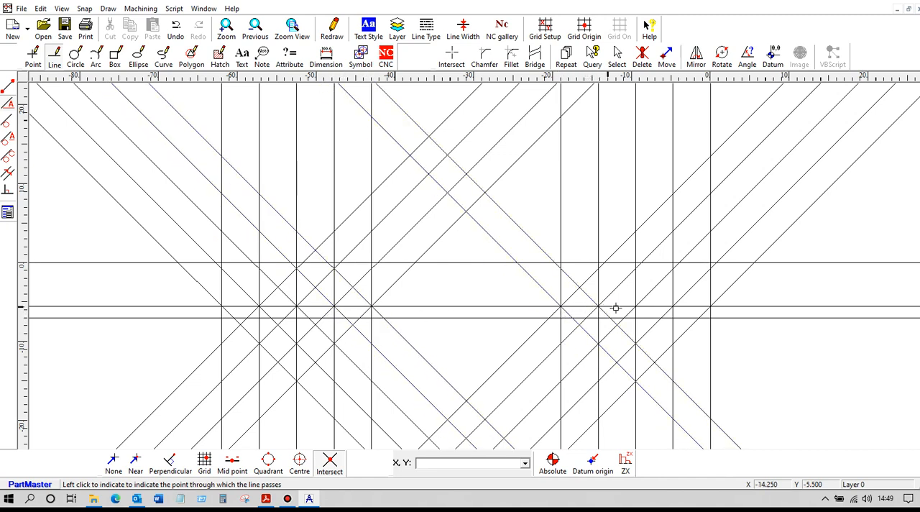
{"action": "left_click", "coordinate": [635, 307]}
{"action": "left_click", "coordinate": [669, 309]}
Step: Split all lines at their intersections within an area enclosing the left-hand group of V-grooves
{"action": "scroll", "coordinate": [471, 275], "scroll_direction": "up", "scroll_amount": 7}
{"action": "middle_click_drag", "start_coordinate": [414, 285], "coordinate": [416, 290]}
{"action": "left_click_drag", "start_coordinate": [417, 289], "coordinate": [714, 249]}
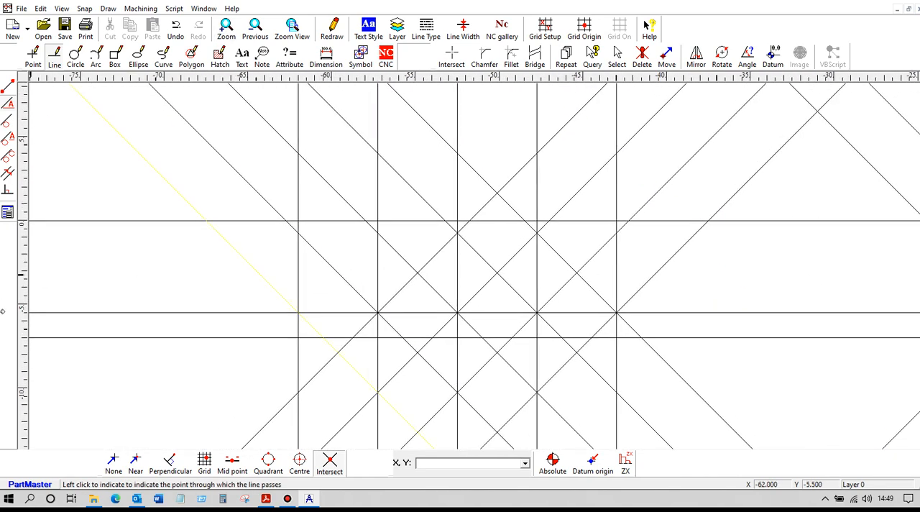
{"action": "left_click", "coordinate": [451, 56]}
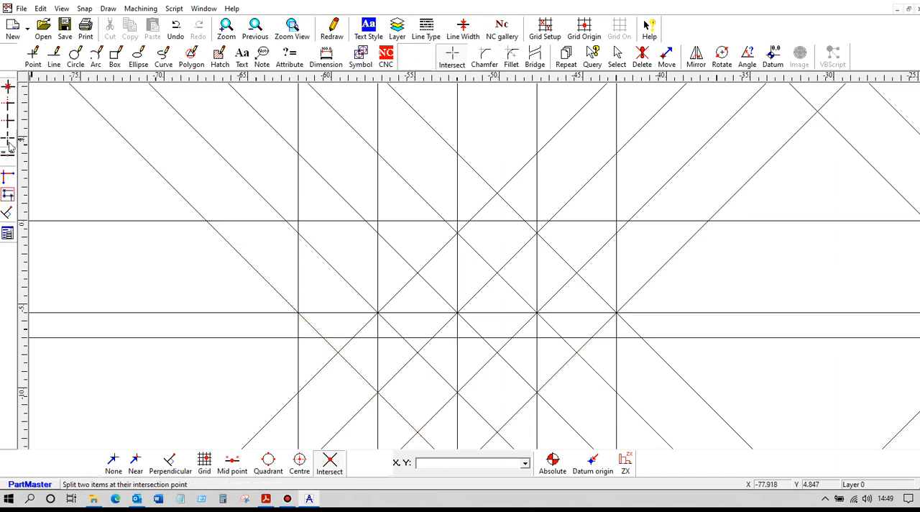
{"action": "left_click", "coordinate": [9, 140]}
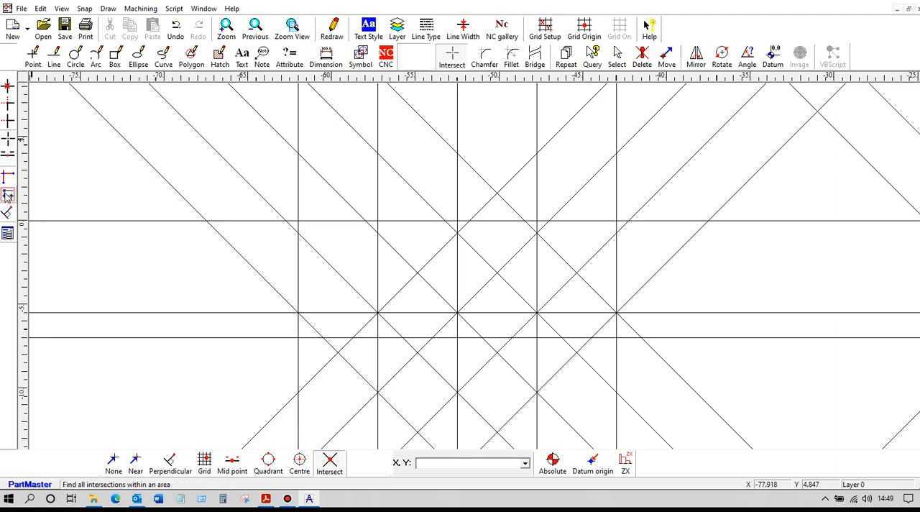
{"action": "left_click", "coordinate": [7, 195]}
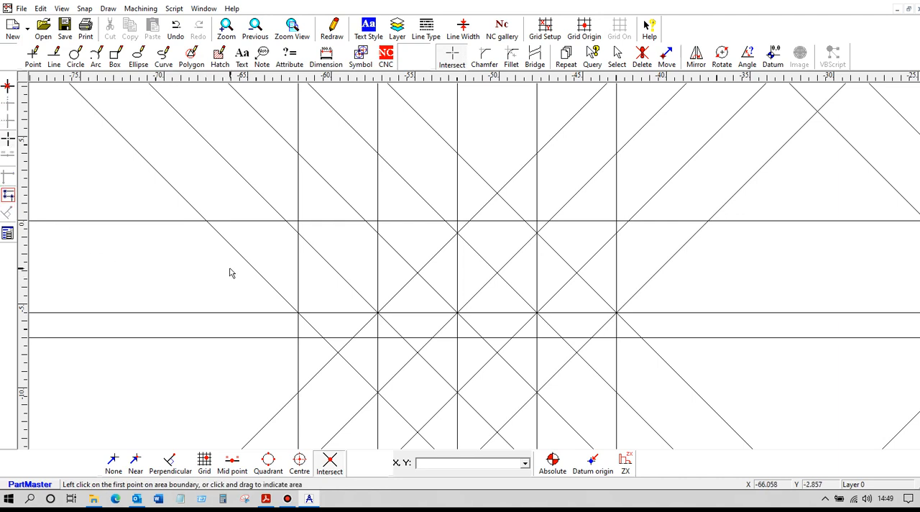
{"action": "left_click_drag", "start_coordinate": [230, 273], "coordinate": [714, 397]}
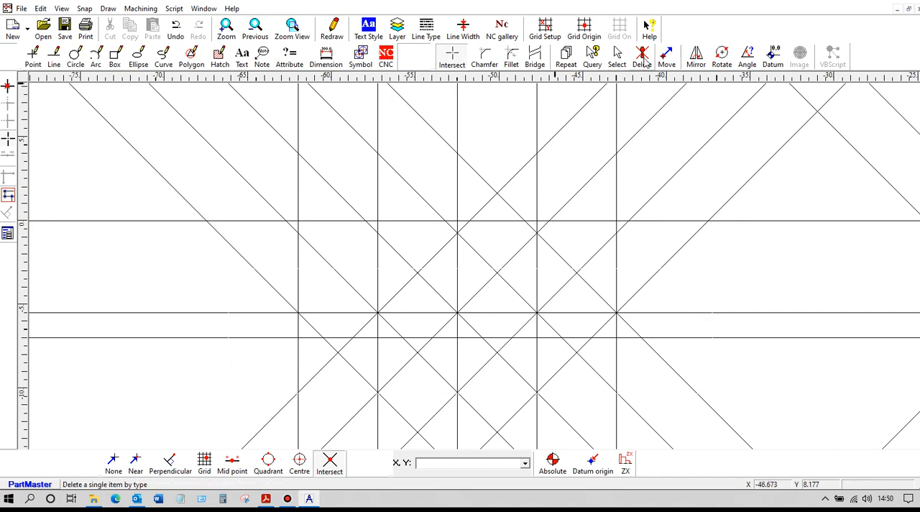
Step: Delete the surplus line segments inside and directly above the rightmost V-groove of the left-hand group
{"action": "left_click", "coordinate": [642, 57]}
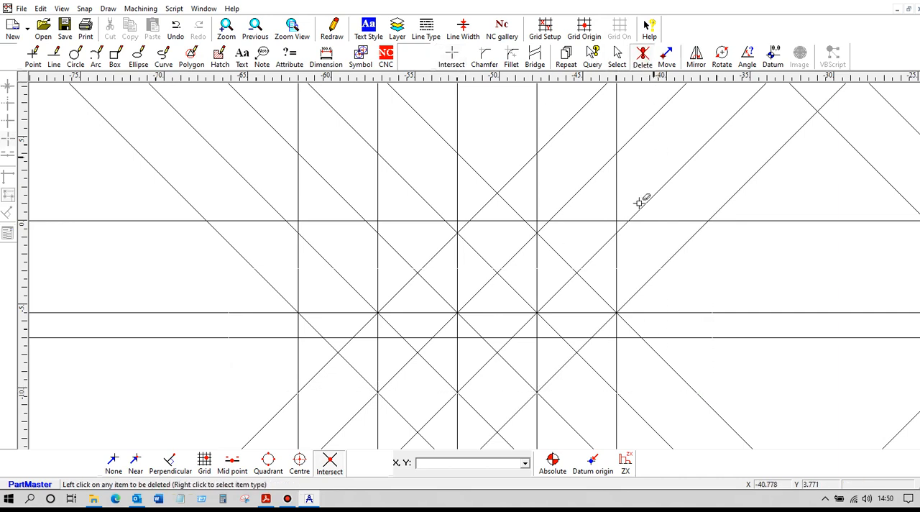
{"action": "left_click", "coordinate": [606, 336]}
{"action": "left_click", "coordinate": [624, 303]}
{"action": "left_click", "coordinate": [615, 301]}
{"action": "left_click", "coordinate": [606, 302]}
{"action": "left_click", "coordinate": [594, 312]}
{"action": "left_click", "coordinate": [551, 336]}
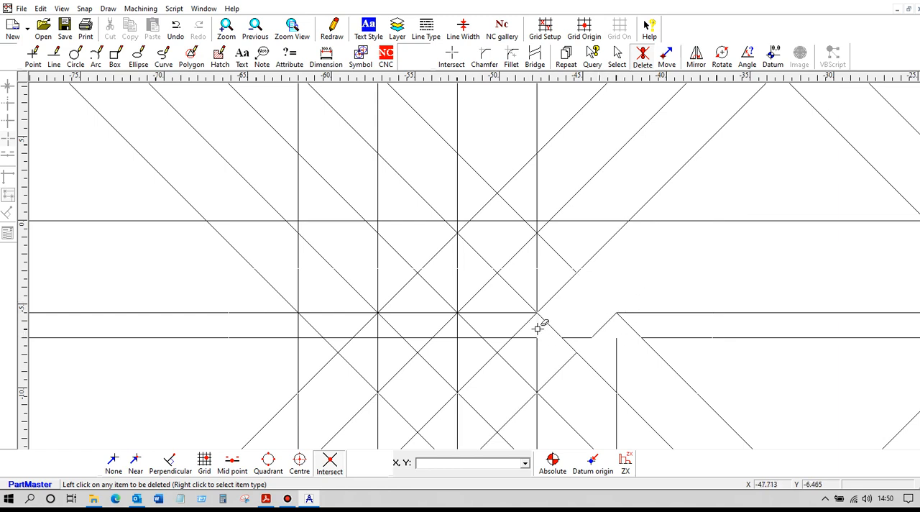
Step: Delete the surplus base, offset, vertical and diagonal segments around the second V-groove from the right in the left-hand group
{"action": "left_click", "coordinate": [529, 334]}
{"action": "left_click", "coordinate": [513, 311]}
{"action": "left_click", "coordinate": [529, 300]}
{"action": "left_click", "coordinate": [537, 300]}
{"action": "left_click", "coordinate": [550, 298]}
Step: Delete the surplus segments inside and above the third V-groove from the right in the left-hand group
{"action": "left_click", "coordinate": [464, 302]}
{"action": "left_click", "coordinate": [459, 297]}
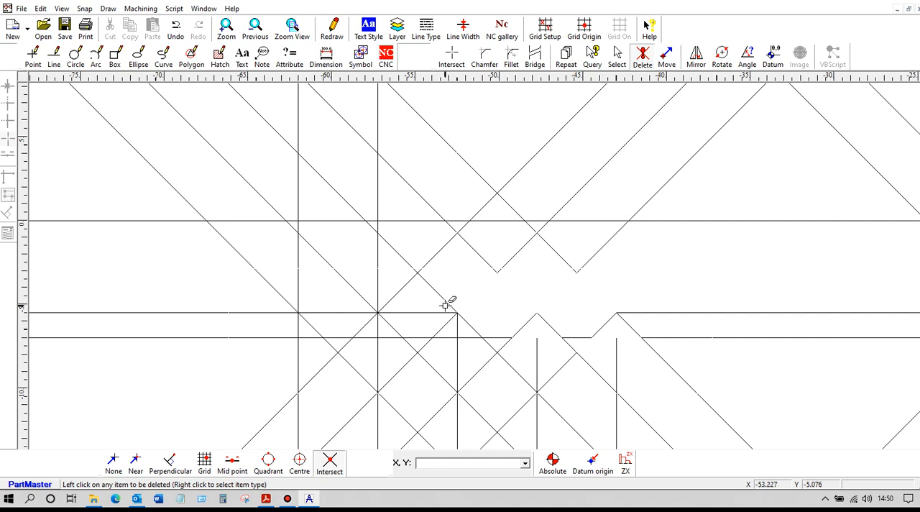
{"action": "left_click", "coordinate": [445, 306]}
{"action": "left_click", "coordinate": [543, 269]}
{"action": "left_click", "coordinate": [440, 313]}
{"action": "left_click", "coordinate": [447, 337]}
{"action": "left_click", "coordinate": [458, 327]}
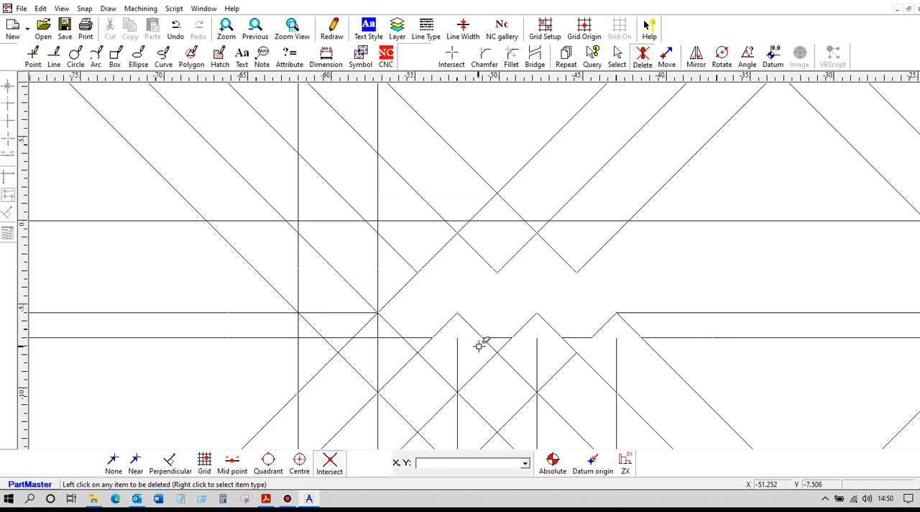
Step: Delete the diagonal stubs below the left-hand lower edge and the vertical and base segments crossing the leftmost groove
{"action": "left_click", "coordinate": [488, 346]}
{"action": "left_click", "coordinate": [504, 347]}
{"action": "left_click", "coordinate": [423, 345]}
{"action": "left_click", "coordinate": [378, 344]}
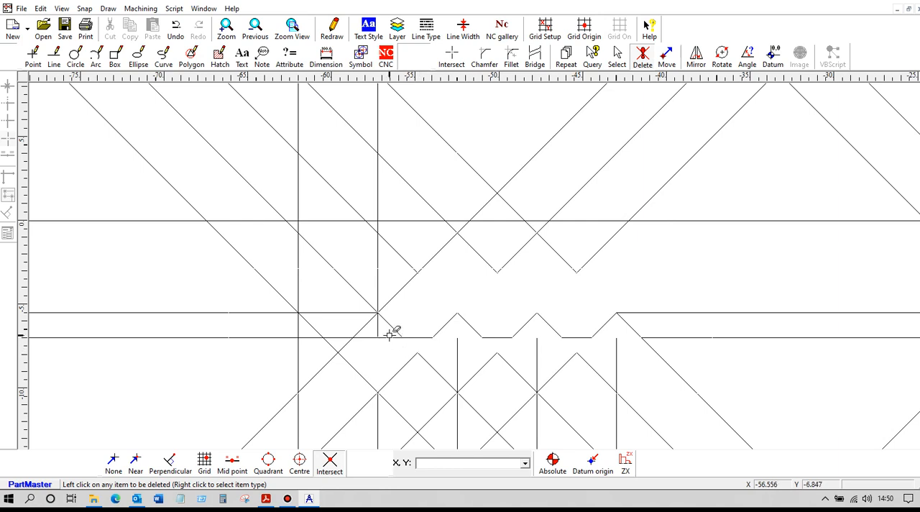
{"action": "left_click", "coordinate": [366, 337]}
{"action": "left_click", "coordinate": [345, 346]}
{"action": "left_click", "coordinate": [332, 346]}
Step: Delete the base and vertical segments below the left end chamfer and the horizontal lines extending beyond the left end
{"action": "left_click", "coordinate": [314, 339]}
{"action": "left_click", "coordinate": [299, 340]}
{"action": "left_click", "coordinate": [279, 313]}
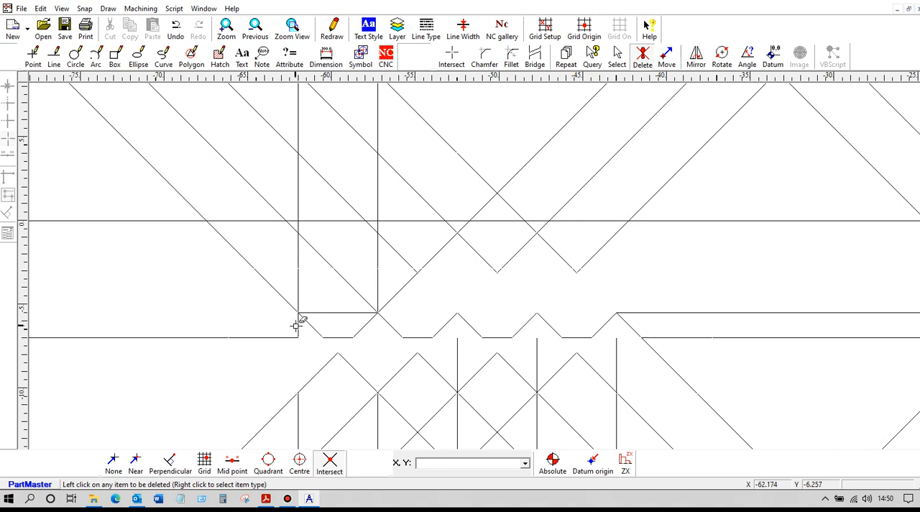
{"action": "left_click", "coordinate": [289, 336]}
{"action": "left_click", "coordinate": [287, 309]}
{"action": "key", "text": "Return"}
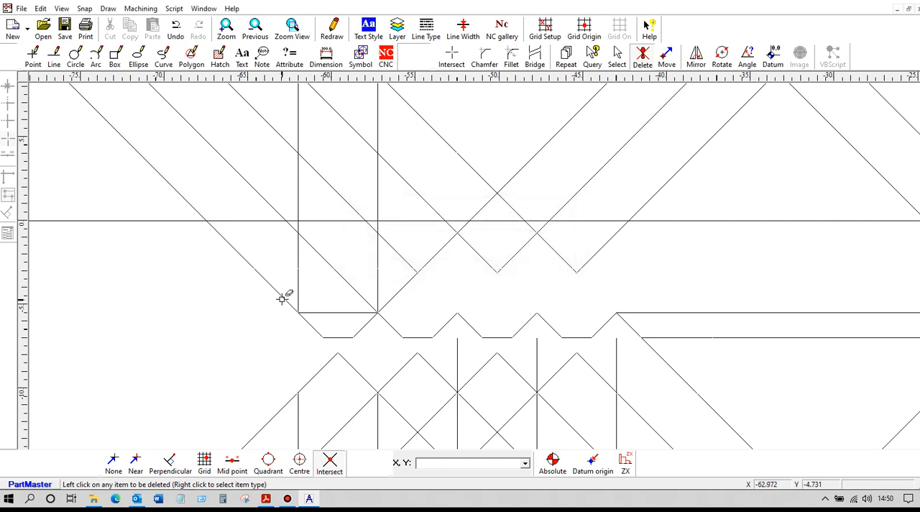
Step: Delete the segments above the left chamfer and leftmost groove, plus the offset line running between the two groove groups
{"action": "left_click", "coordinate": [284, 294]}
{"action": "left_click", "coordinate": [338, 312]}
{"action": "left_click", "coordinate": [366, 300]}
{"action": "left_click", "coordinate": [377, 296]}
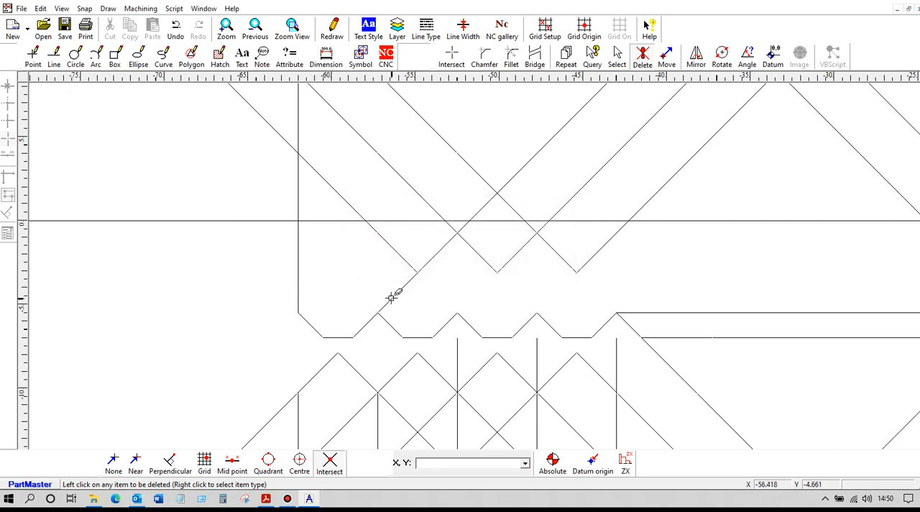
{"action": "left_click", "coordinate": [682, 312]}
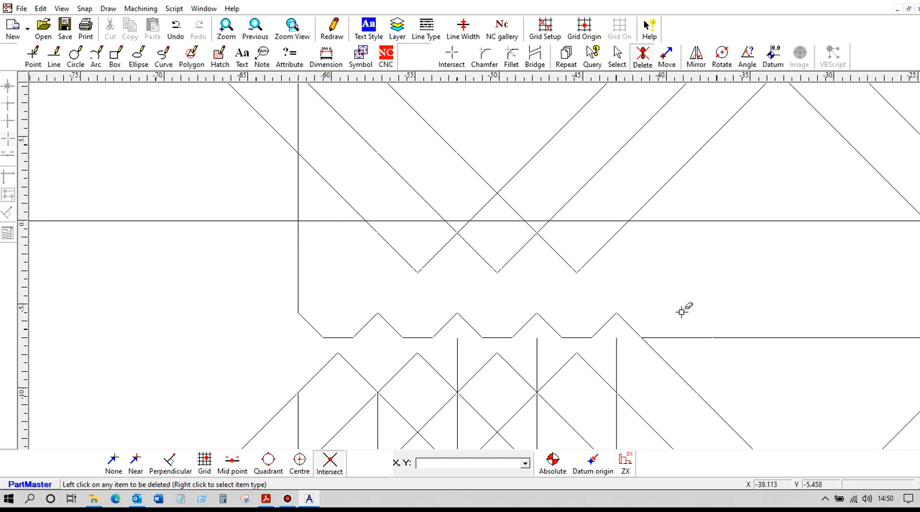
Step: Split all lines at their intersections within an area enclosing the right-hand group of V-grooves
{"action": "middle_click_drag", "start_coordinate": [711, 307], "coordinate": [162, 260]}
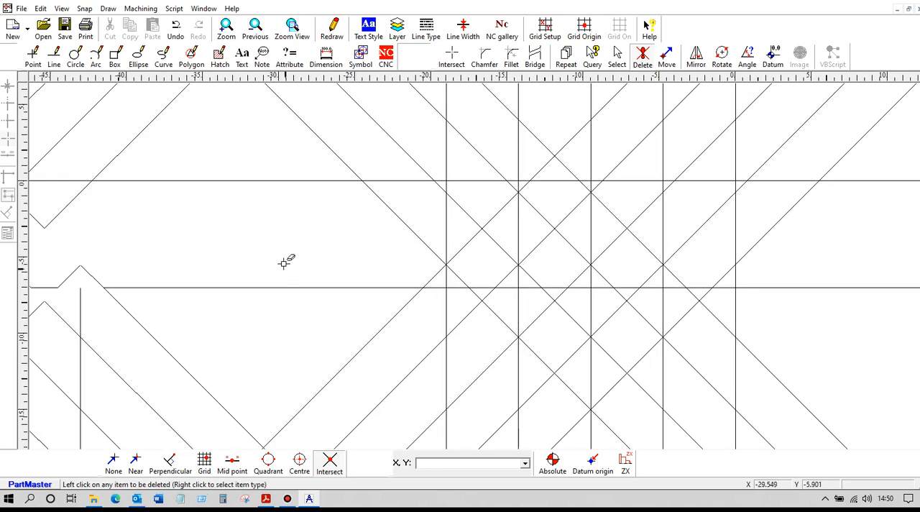
{"action": "left_click", "coordinate": [451, 57]}
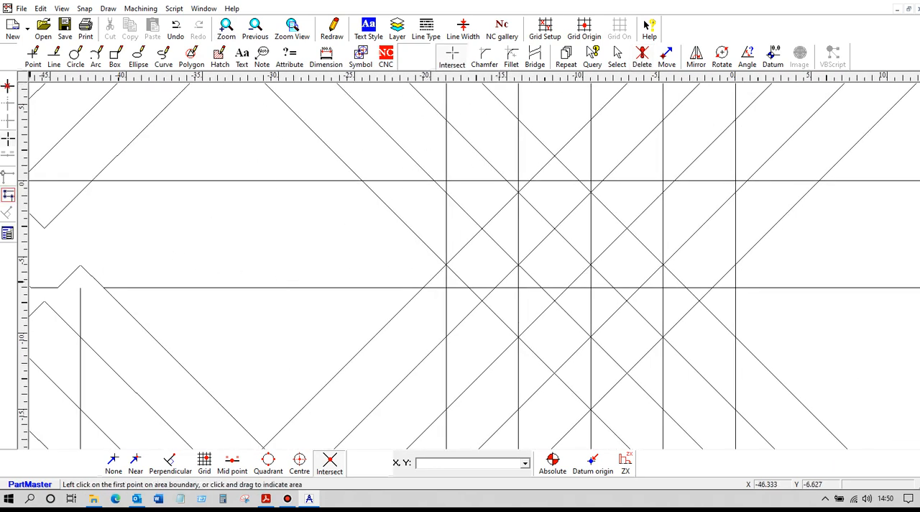
{"action": "left_click_drag", "start_coordinate": [365, 238], "coordinate": [824, 343]}
Step: Delete the surplus segments below the right end chamfer and inside the rightmost V-groove
{"action": "left_click", "coordinate": [641, 56]}
{"action": "left_click", "coordinate": [735, 274]}
{"action": "left_click", "coordinate": [720, 288]}
{"action": "left_click", "coordinate": [693, 296]}
{"action": "left_click", "coordinate": [674, 288]}
{"action": "left_click", "coordinate": [662, 279]}
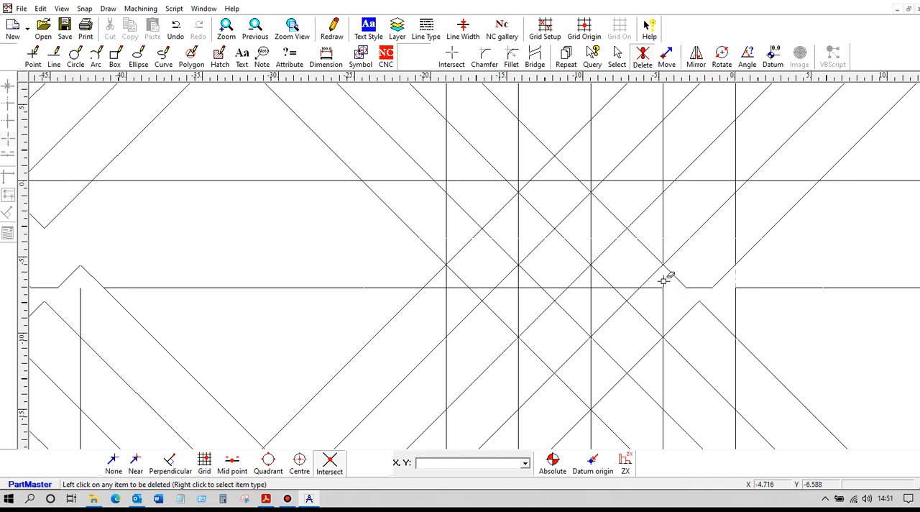
{"action": "left_click", "coordinate": [656, 287]}
Step: Delete the diagonal stubs, base segments and vertical crossing the second V-groove from the right end
{"action": "left_click", "coordinate": [631, 297]}
{"action": "left_click", "coordinate": [620, 295]}
{"action": "left_click", "coordinate": [601, 288]}
{"action": "left_click", "coordinate": [590, 281]}
{"action": "left_click", "coordinate": [583, 287]}
Step: Delete the diagonal stubs, base segments and vertical crossing the third V-groove from the right end
{"action": "left_click", "coordinate": [563, 293]}
{"action": "left_click", "coordinate": [549, 296]}
{"action": "left_click", "coordinate": [536, 288]}
{"action": "left_click", "coordinate": [507, 286]}
{"action": "left_click", "coordinate": [519, 276]}
Step: Delete the surplus stubs, base segments and vertical crossing the leftmost V-groove of the right-hand group
{"action": "left_click", "coordinate": [482, 295]}
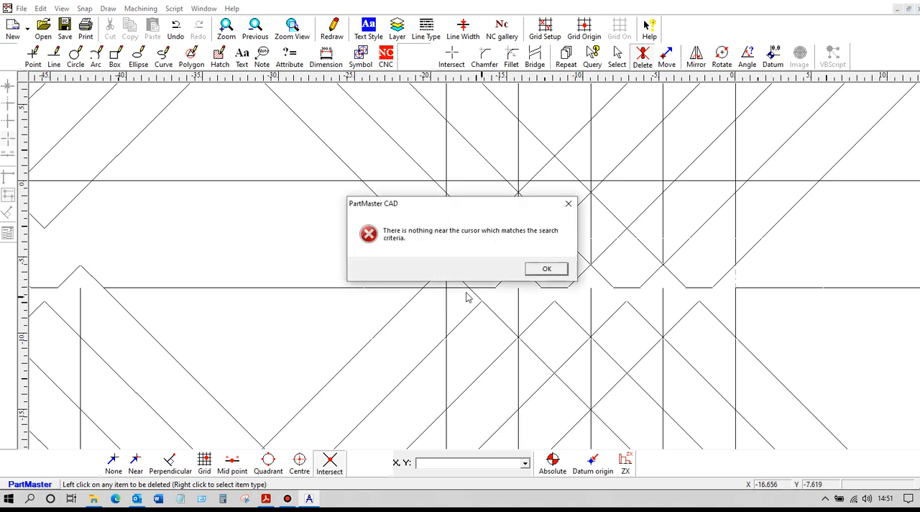
{"action": "left_click", "coordinate": [537, 273]}
{"action": "left_click", "coordinate": [474, 296]}
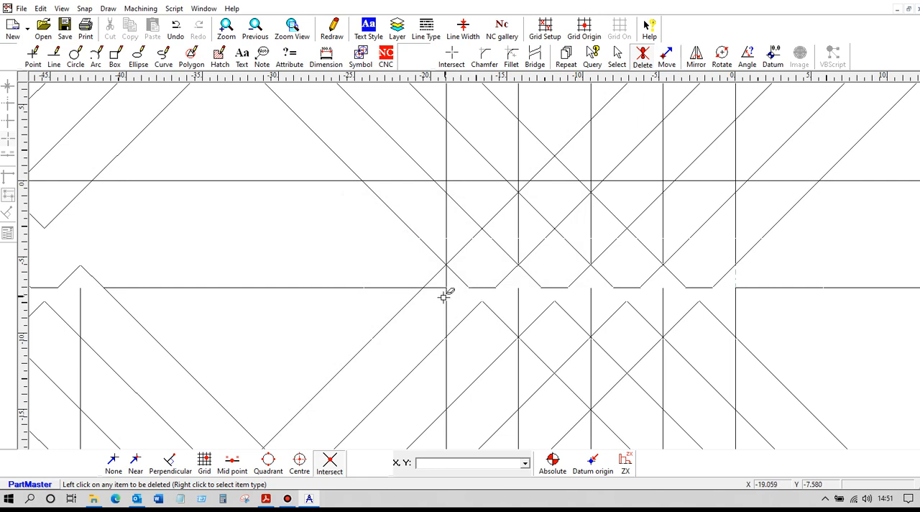
{"action": "left_click", "coordinate": [445, 292]}
{"action": "left_click", "coordinate": [409, 301]}
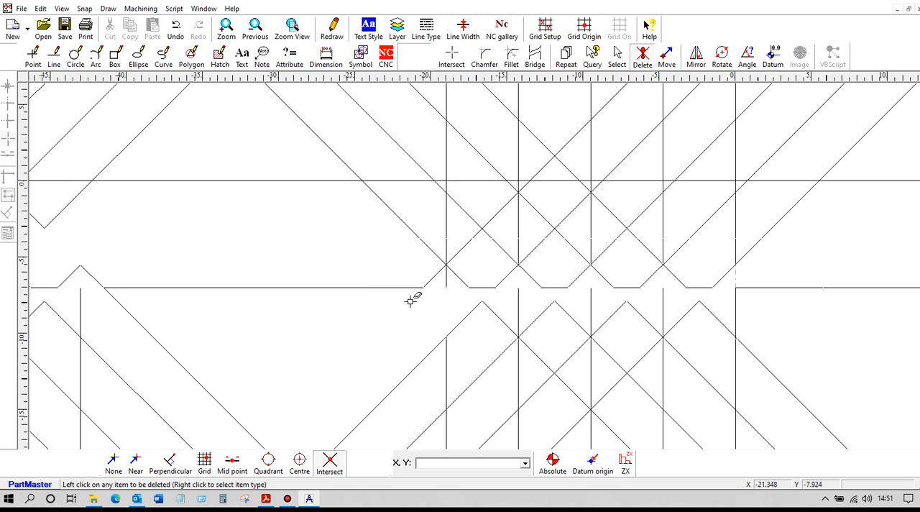
{"action": "left_click", "coordinate": [445, 280]}
{"action": "left_click", "coordinate": [539, 269]}
{"action": "left_click", "coordinate": [445, 279]}
Step: Delete the diagonal and vertical lines above the two left V-grooves of the right-hand group
{"action": "left_click", "coordinate": [437, 255]}
{"action": "left_click", "coordinate": [447, 245]}
{"action": "left_click", "coordinate": [461, 249]}
{"action": "left_click", "coordinate": [513, 262]}
{"action": "left_click", "coordinate": [552, 269]}
{"action": "left_click", "coordinate": [516, 252]}
{"action": "left_click", "coordinate": [518, 253]}
{"action": "left_click", "coordinate": [530, 252]}
Step: Delete the diagonal and vertical lines above the two rightmost V-grooves and the diagonal extending past the right chamfer
{"action": "left_click", "coordinate": [579, 256]}
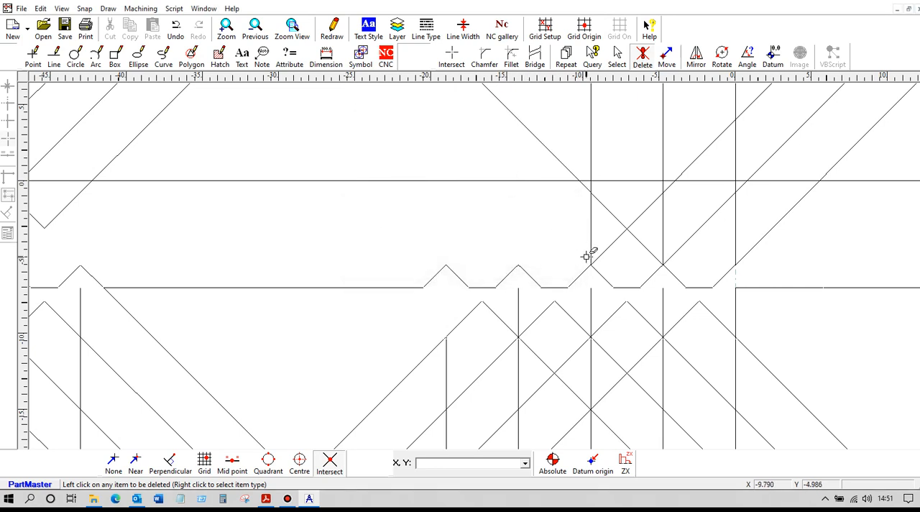
{"action": "left_click", "coordinate": [587, 252]}
{"action": "left_click", "coordinate": [564, 269]}
{"action": "left_click", "coordinate": [592, 248]}
{"action": "left_click", "coordinate": [603, 253]}
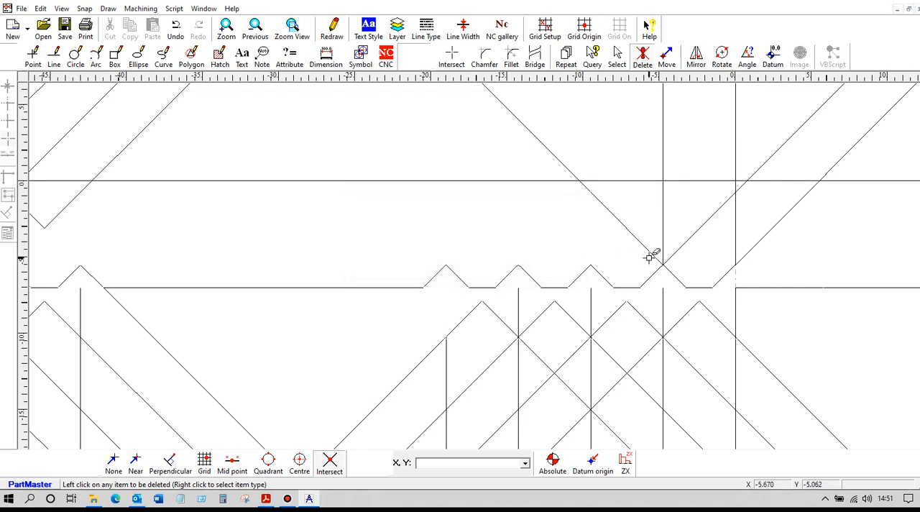
{"action": "left_click", "coordinate": [655, 255]}
{"action": "left_click", "coordinate": [665, 256]}
{"action": "left_click", "coordinate": [669, 256]}
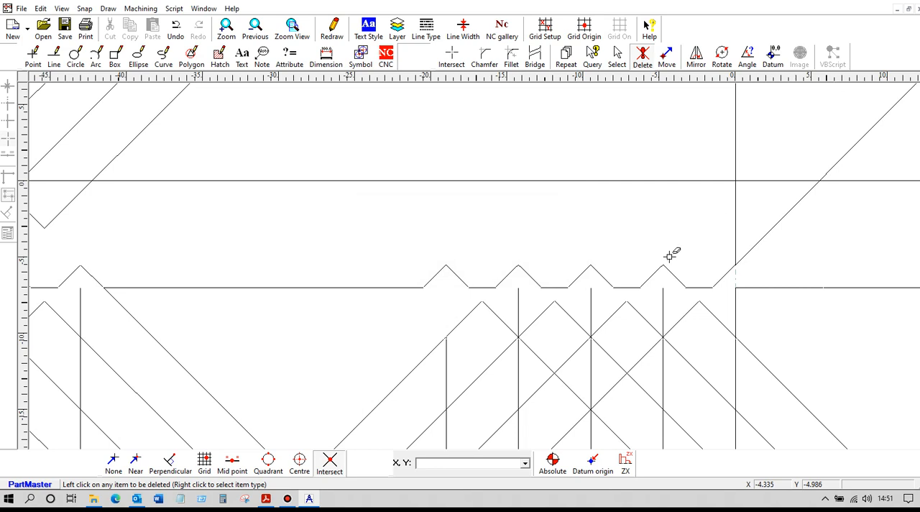
{"action": "left_click", "coordinate": [747, 251]}
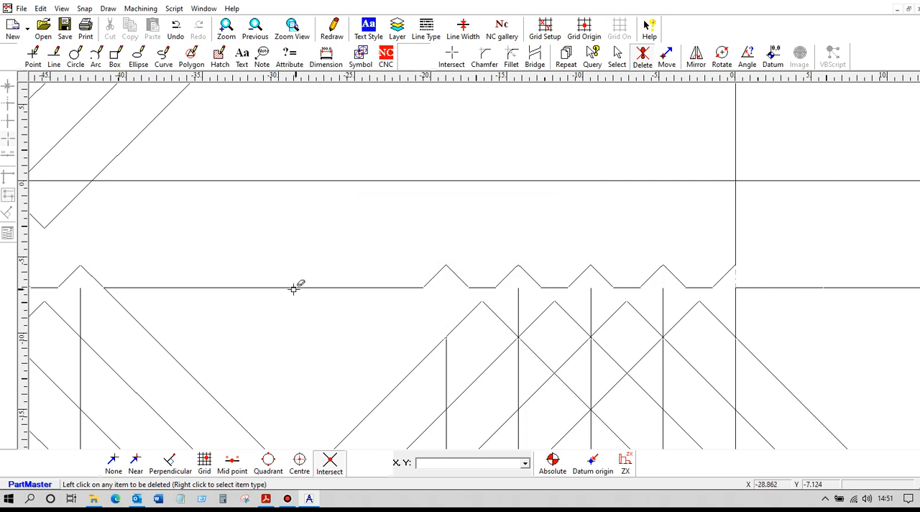
Step: Split the horizontal datum line and the two end verticals where they meet at the profile's upper corners
{"action": "scroll", "coordinate": [230, 325], "scroll_direction": "down", "scroll_amount": 1}
{"action": "mouse_move", "coordinate": [227, 326]}
{"action": "middle_mouse_down"}
{"action": "mouse_move", "coordinate": [387, 349]}
{"action": "mouse_move", "coordinate": [430, 331]}
{"action": "middle_mouse_up"}
{"action": "scroll", "coordinate": [411, 325], "scroll_direction": "up", "scroll_amount": 1}
{"action": "scroll", "coordinate": [413, 326], "scroll_direction": "down", "scroll_amount": 2}
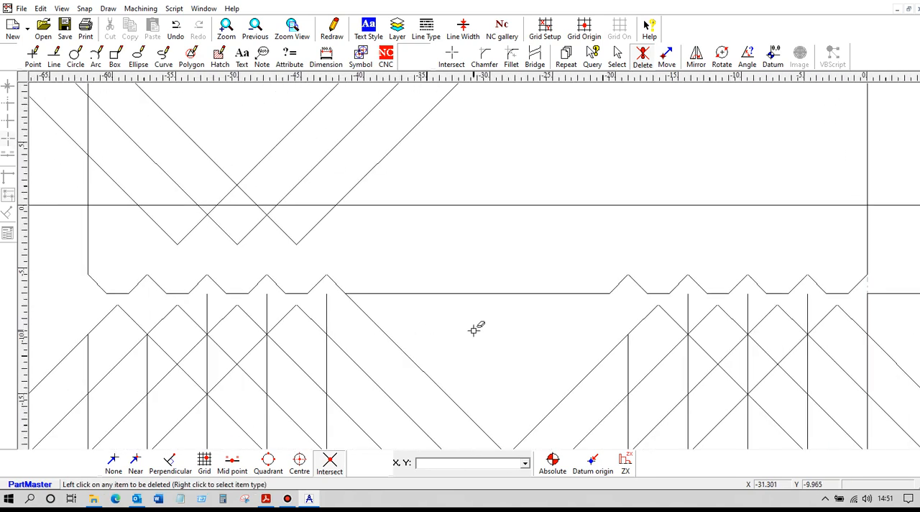
{"action": "left_click", "coordinate": [452, 56]}
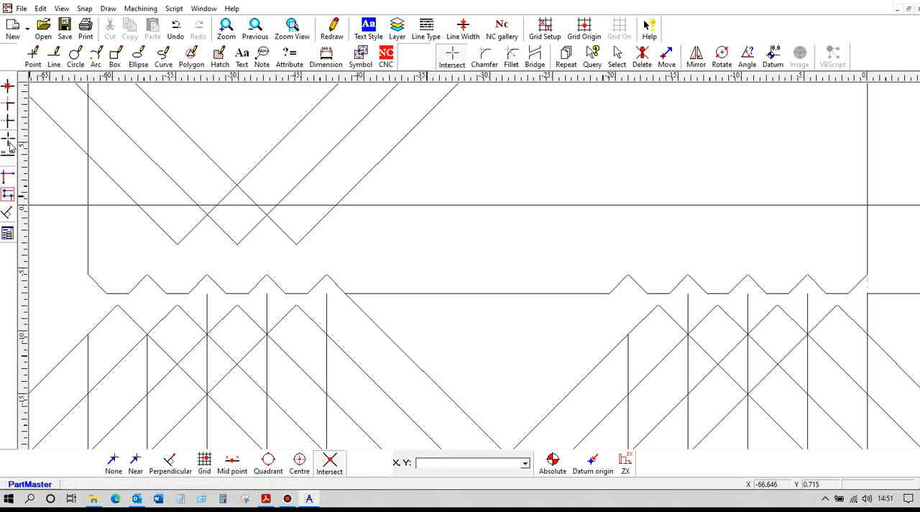
{"action": "left_click", "coordinate": [68, 206]}
{"action": "left_click", "coordinate": [87, 214]}
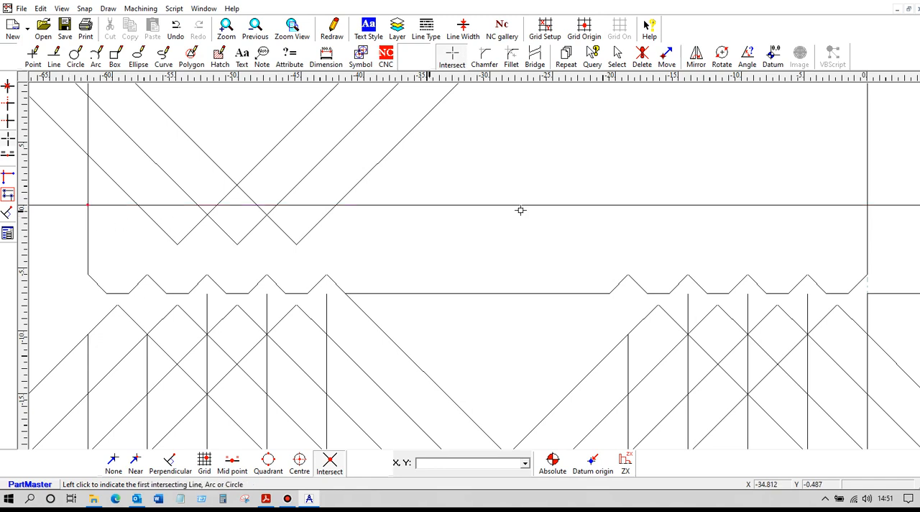
{"action": "left_click", "coordinate": [887, 206]}
{"action": "left_click", "coordinate": [866, 216]}
Step: Start an NC profile on the right end vertical, accept the Profile settings, and set its end point at the upper-left corner
{"action": "left_click", "coordinate": [386, 57]}
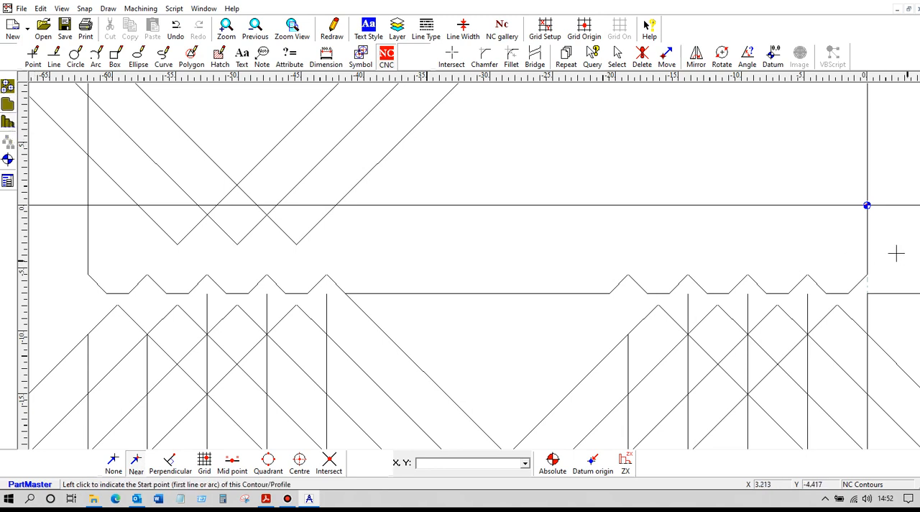
{"action": "left_click", "coordinate": [867, 234]}
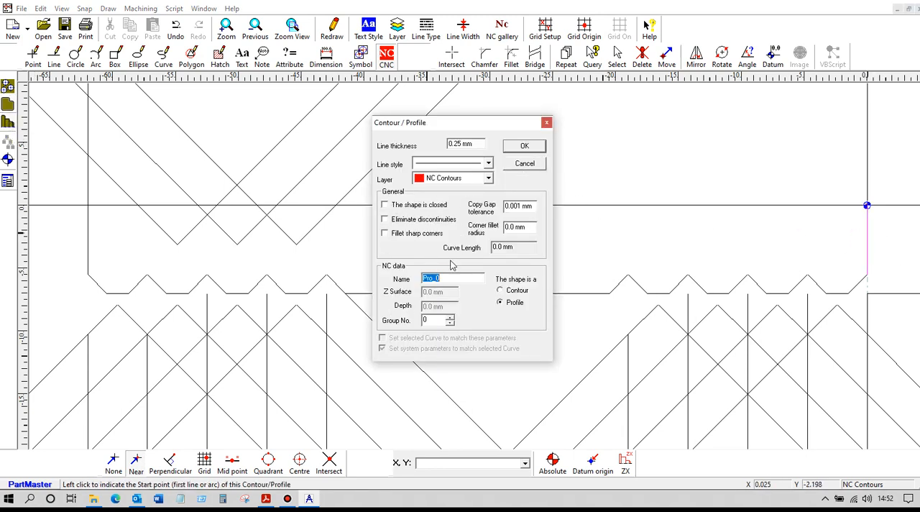
{"action": "left_click", "coordinate": [524, 145]}
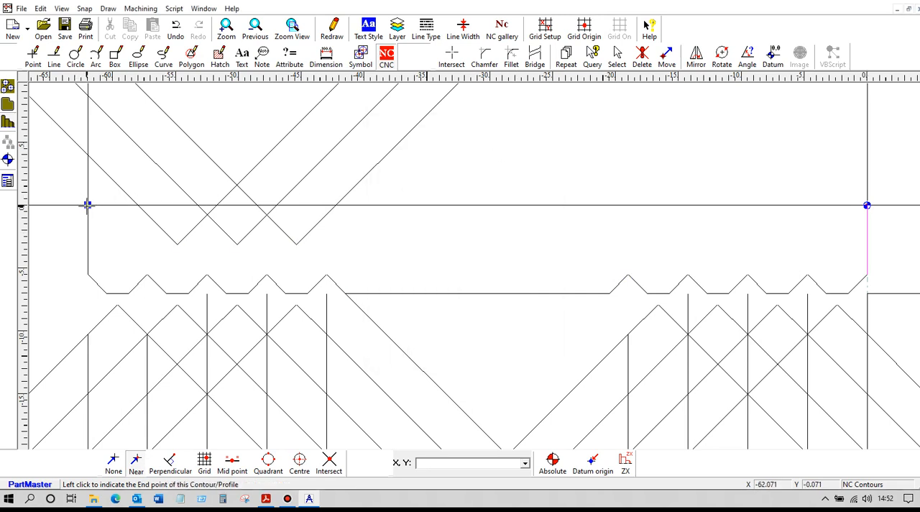
{"action": "left_click", "coordinate": [87, 206]}
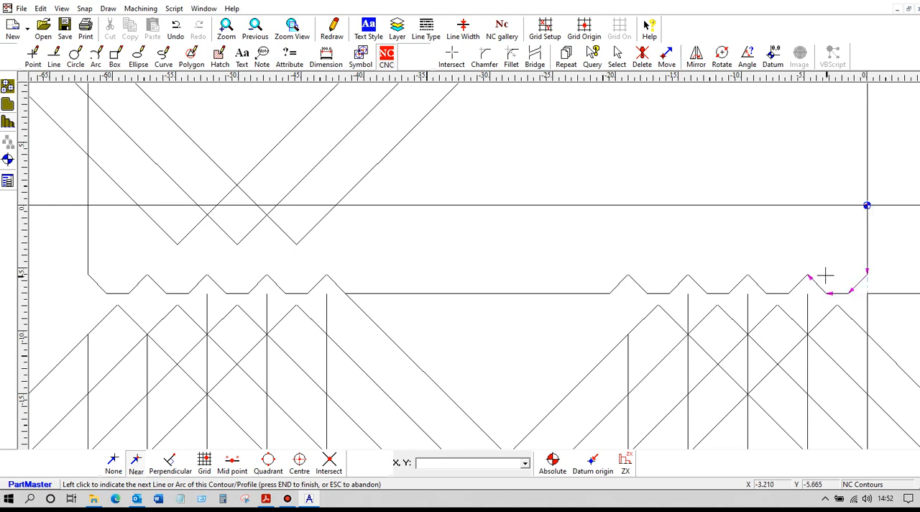
Step: Continue the NC profile leftward through the right-hand group of V-grooves and along the long straight section
{"action": "left_click", "coordinate": [799, 279]}
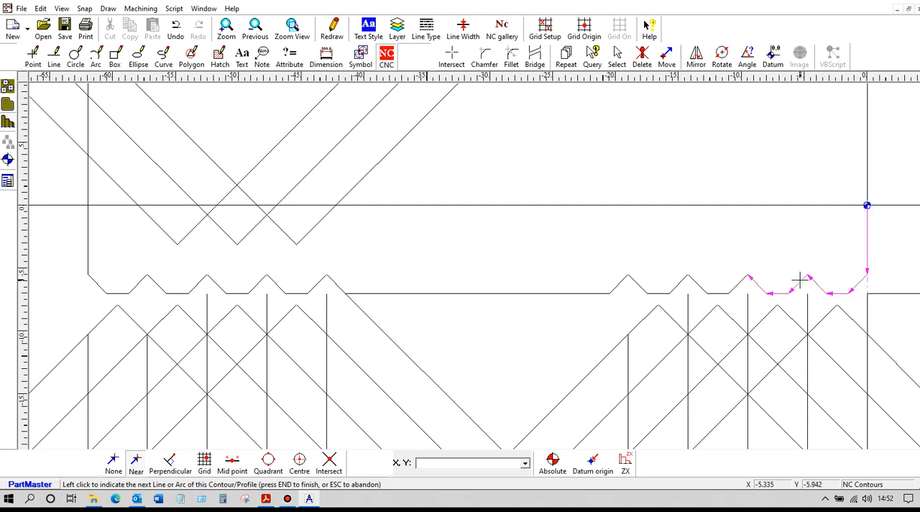
{"action": "left_click", "coordinate": [733, 282]}
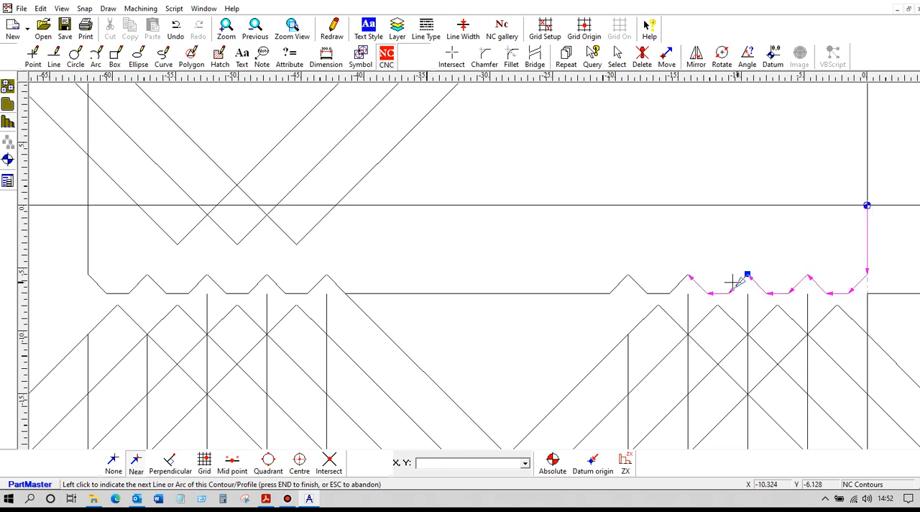
{"action": "left_click", "coordinate": [677, 280]}
{"action": "left_click", "coordinate": [624, 274]}
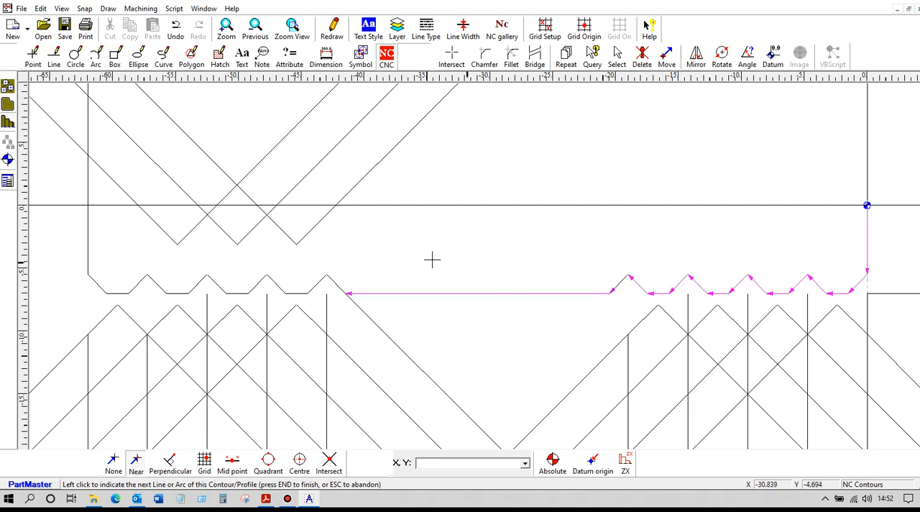
Step: Trace the NC profile through the left-hand V-grooves to the left end vertical, declining to trim or extend spans, and finish it
{"action": "left_click", "coordinate": [323, 281]}
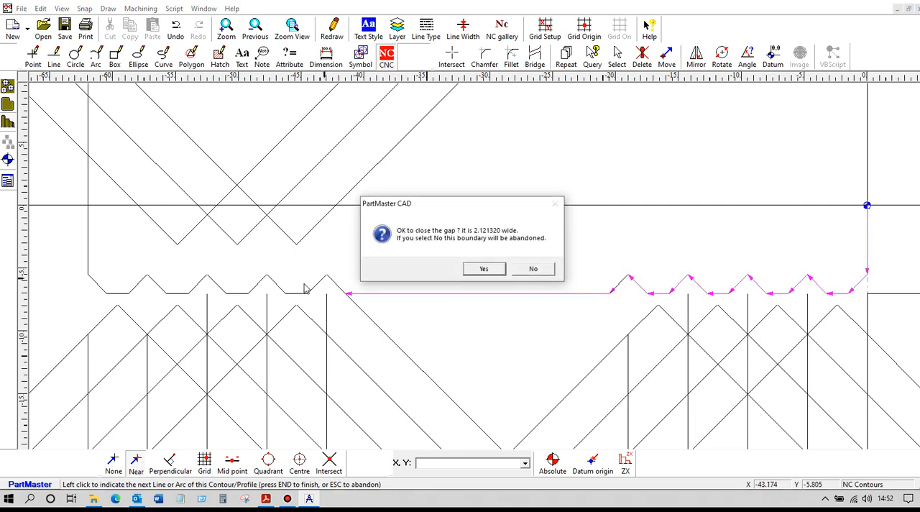
{"action": "left_click", "coordinate": [494, 279]}
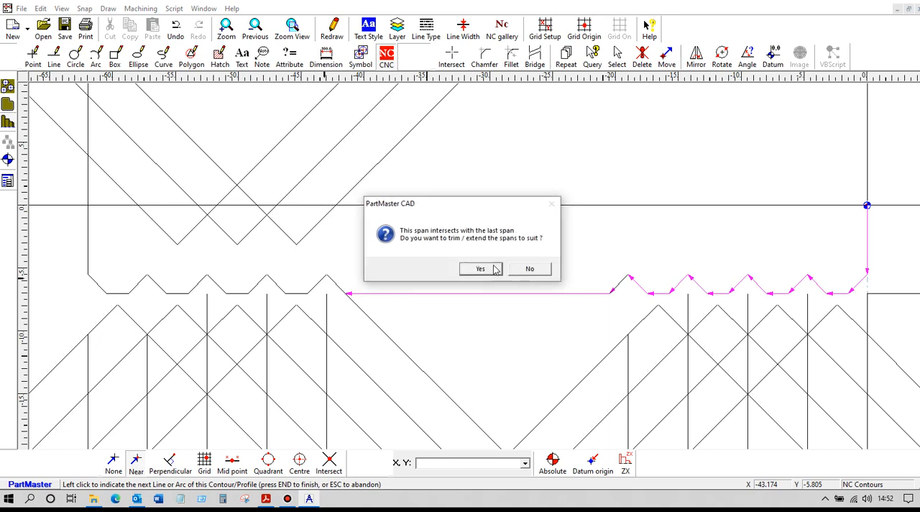
{"action": "left_click", "coordinate": [532, 270]}
{"action": "left_click", "coordinate": [264, 279]}
{"action": "left_click", "coordinate": [203, 278]}
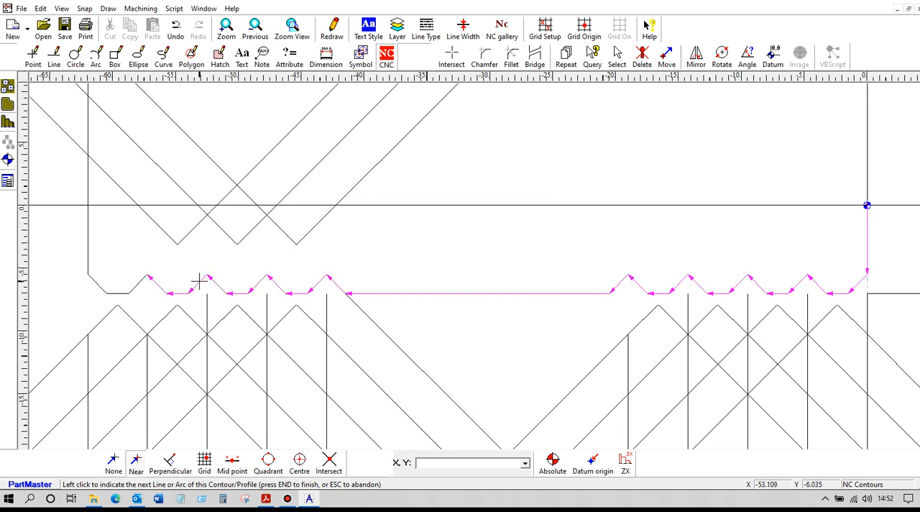
{"action": "left_click", "coordinate": [139, 281]}
{"action": "left_click", "coordinate": [88, 245]}
{"action": "key", "text": "End"}
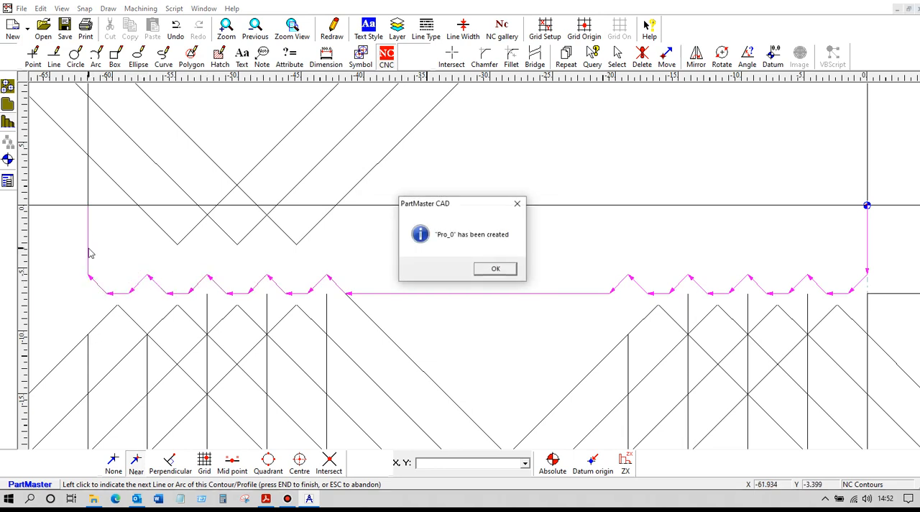
{"action": "left_click", "coordinate": [497, 269]}
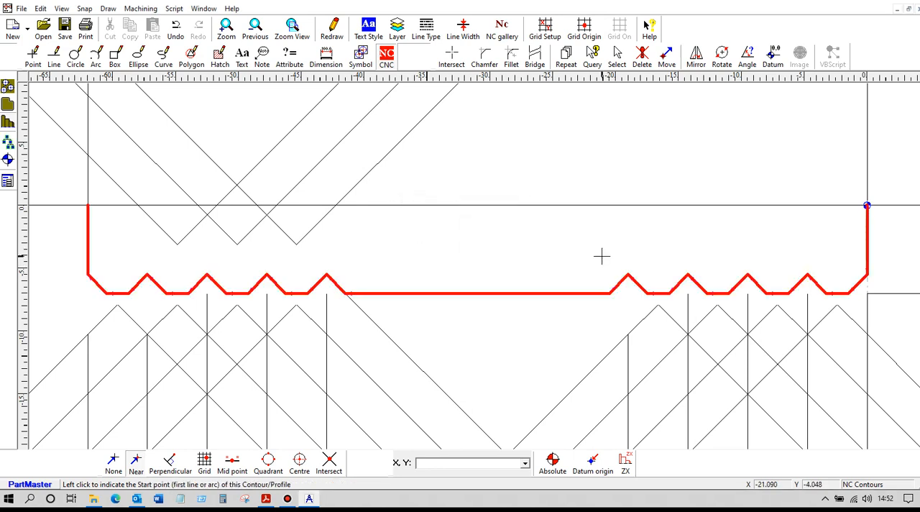
Step: Save the drawing under the new name shaft2
{"action": "left_click", "coordinate": [23, 8]}
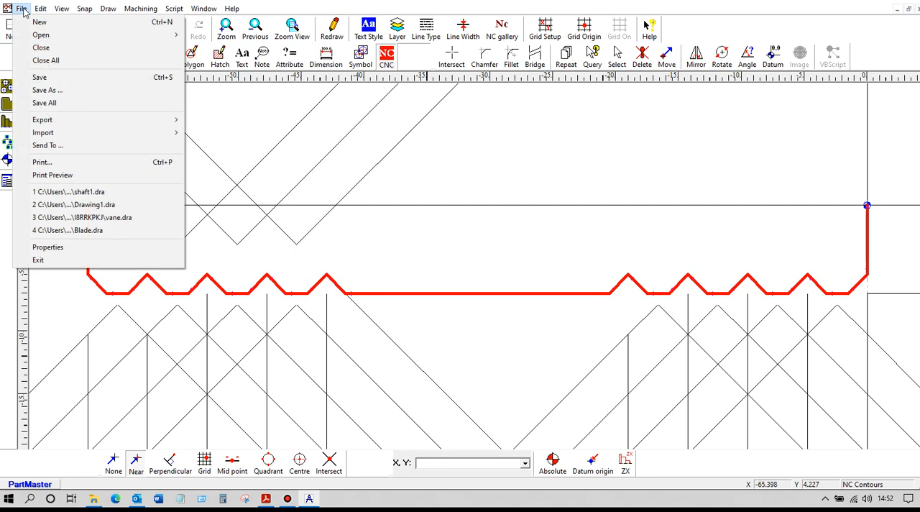
{"action": "left_click", "coordinate": [59, 91]}
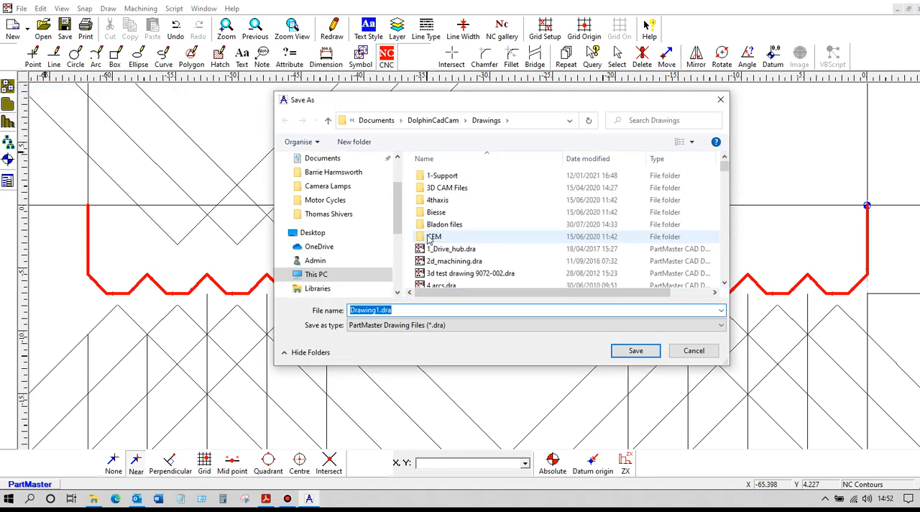
{"action": "type", "text": "shaft"}
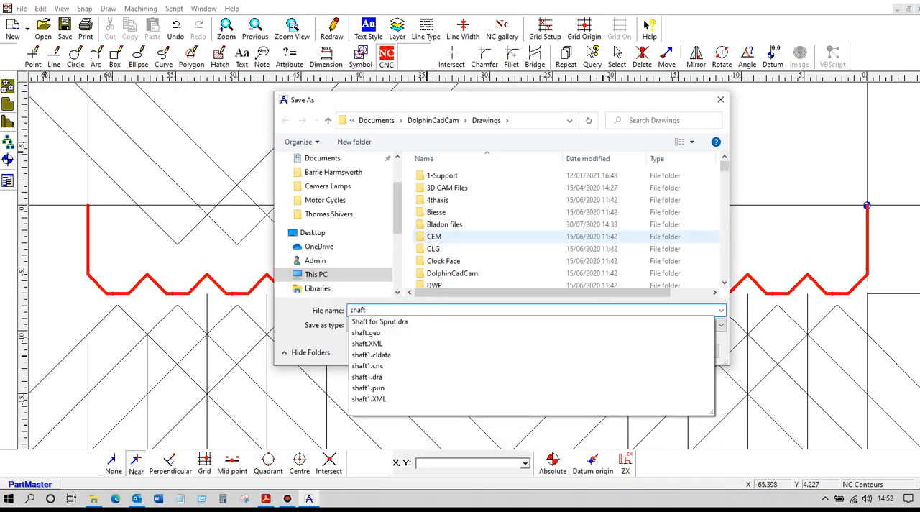
{"action": "type", "text": "2"}
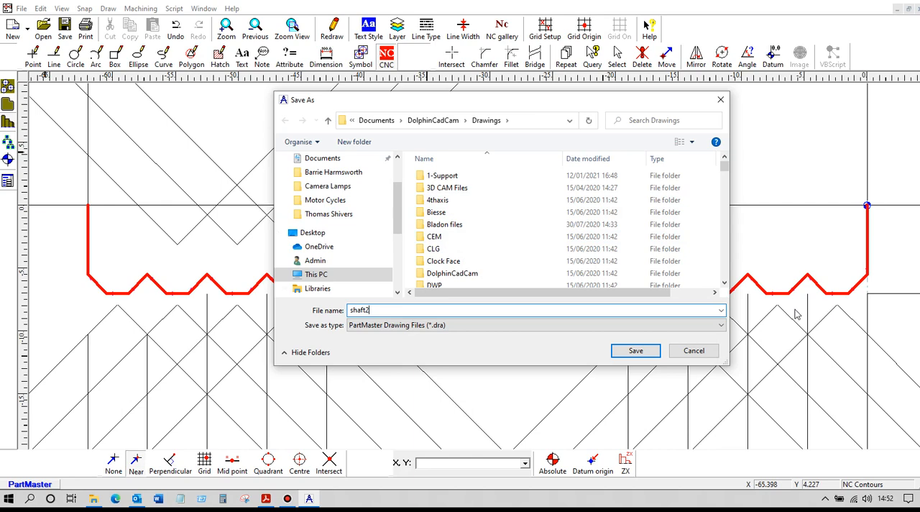
{"action": "left_click", "coordinate": [633, 352]}
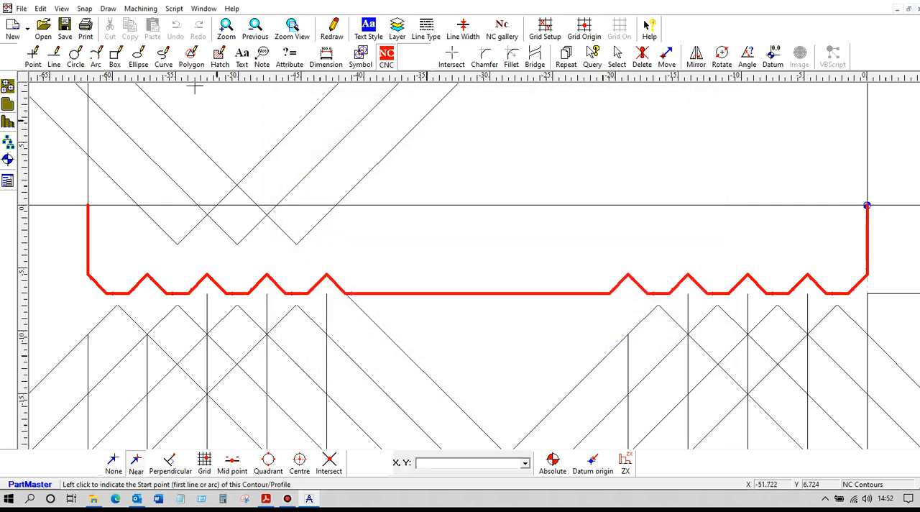
Step: Send the profile to the Turning Module, review the tool change settings and accept the machine setup
{"action": "left_click", "coordinate": [141, 9]}
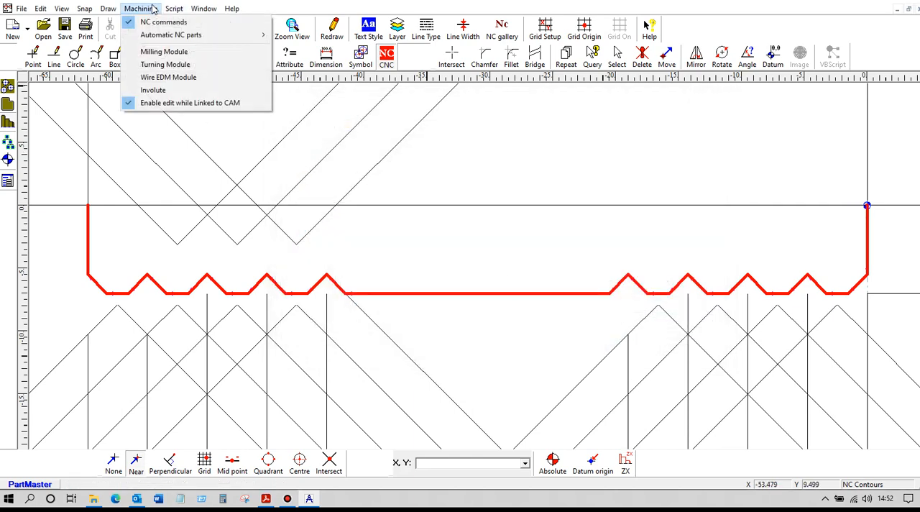
{"action": "left_click", "coordinate": [166, 65]}
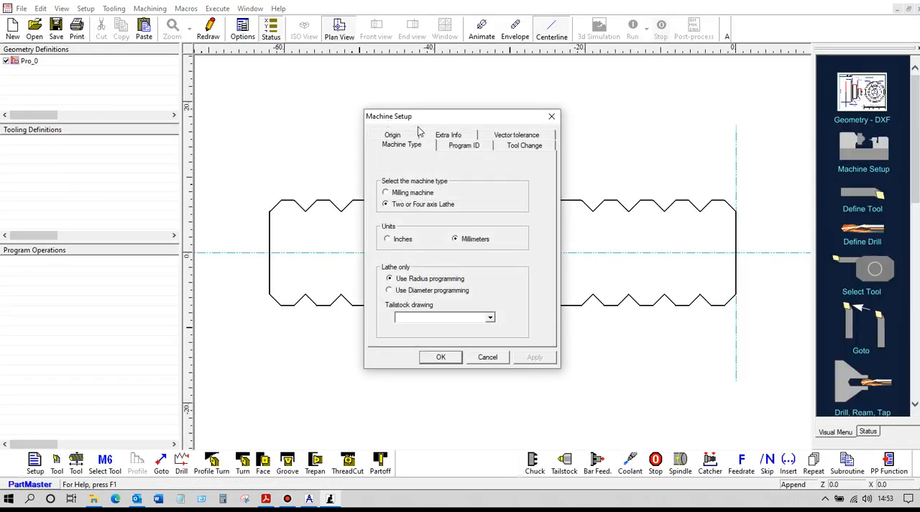
{"action": "left_click", "coordinate": [520, 146]}
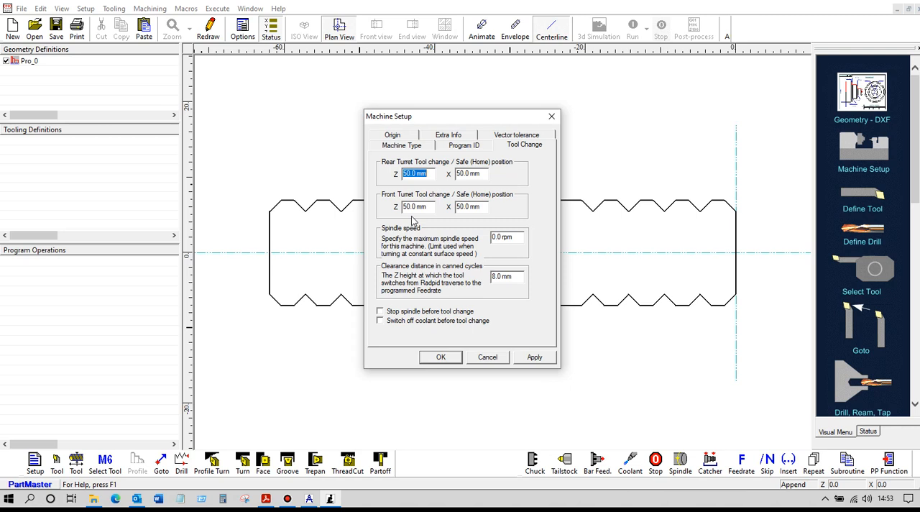
{"action": "left_click", "coordinate": [438, 359]}
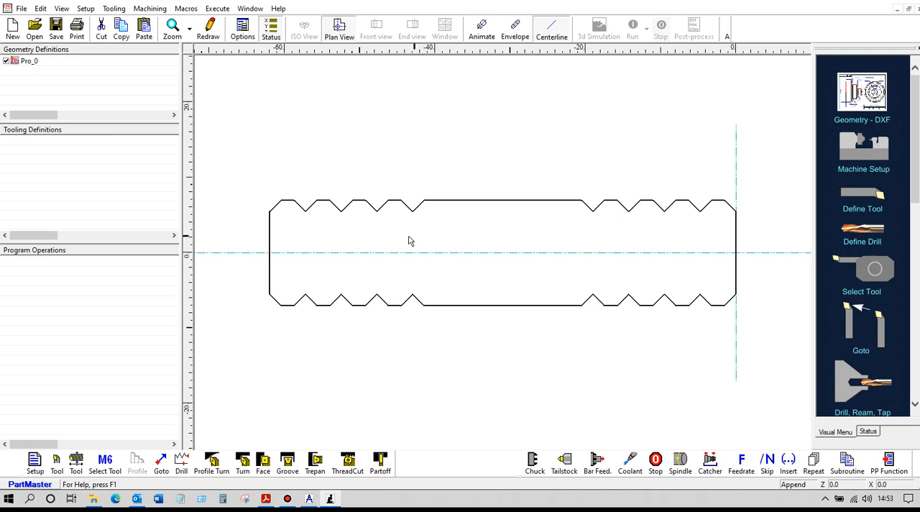
Step: Enable the enhanced profile display for turning in the display options
{"action": "right_click", "coordinate": [443, 223]}
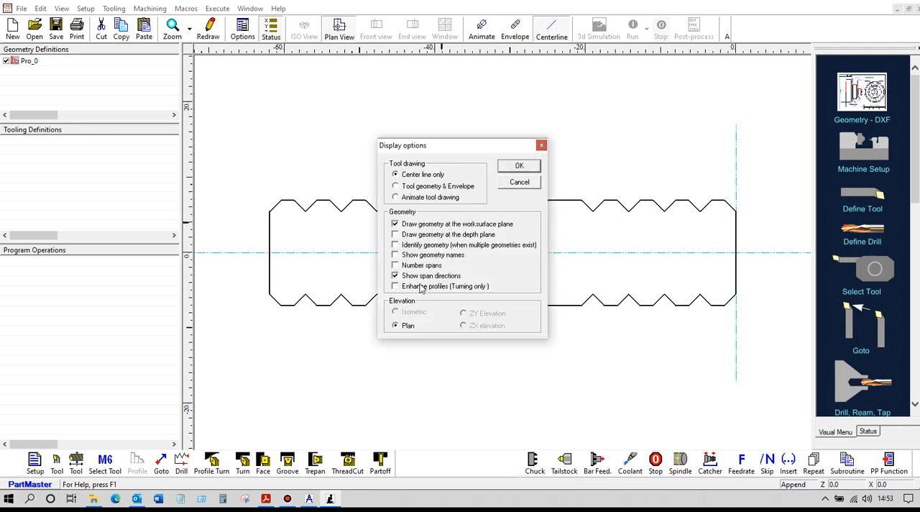
{"action": "left_click", "coordinate": [519, 167]}
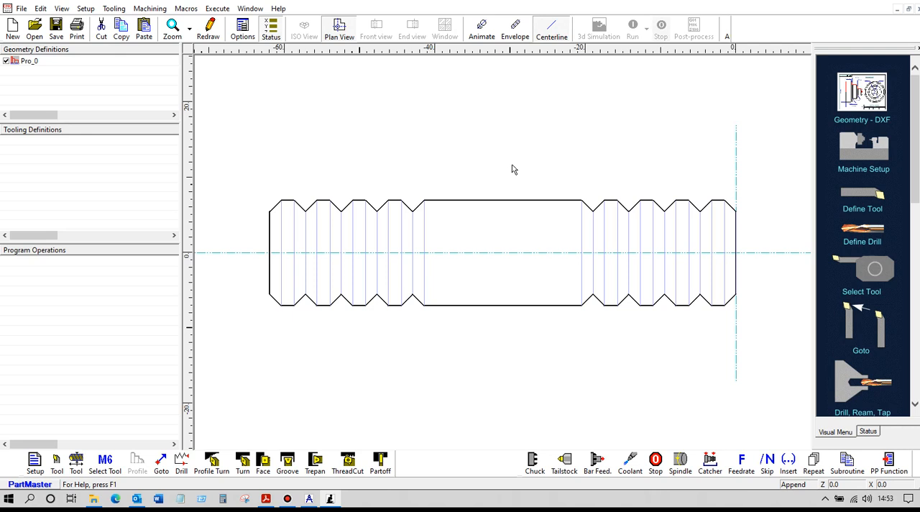
Step: Start defining a turning tool with an included angle of 90 degrees and a primary angle of 225 degrees
{"action": "left_click", "coordinate": [57, 462]}
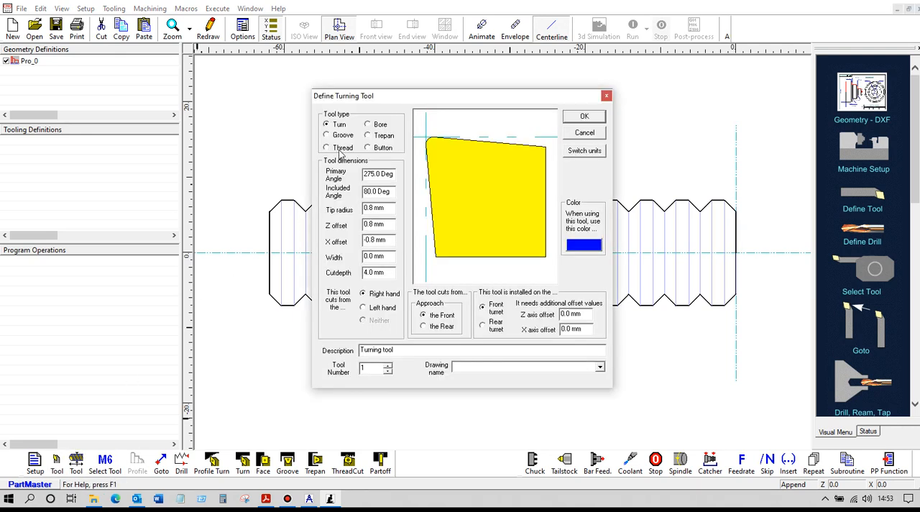
{"action": "left_click_drag", "start_coordinate": [393, 192], "coordinate": [344, 197]}
{"action": "type", "text": "90"}
{"action": "left_click", "coordinate": [391, 207]}
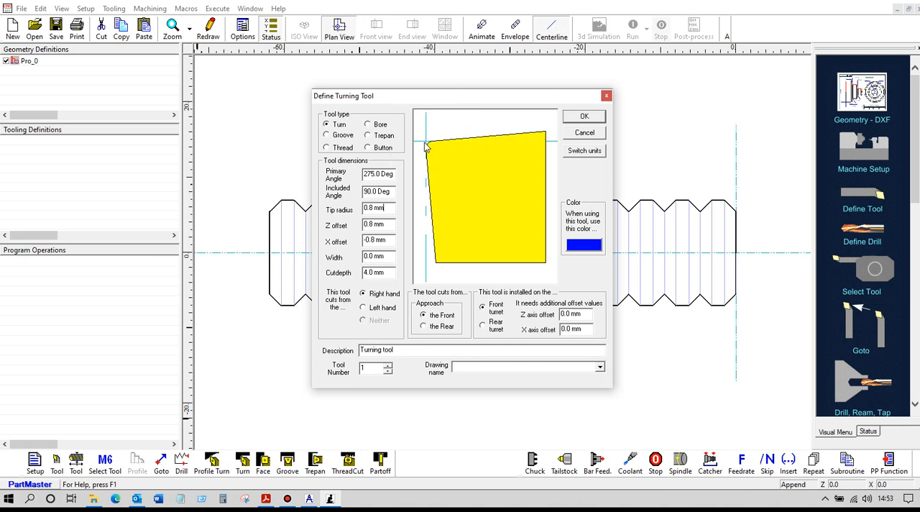
{"action": "left_click_drag", "start_coordinate": [395, 174], "coordinate": [357, 174]}
{"action": "type", "text": "225"}
{"action": "left_click", "coordinate": [487, 223]}
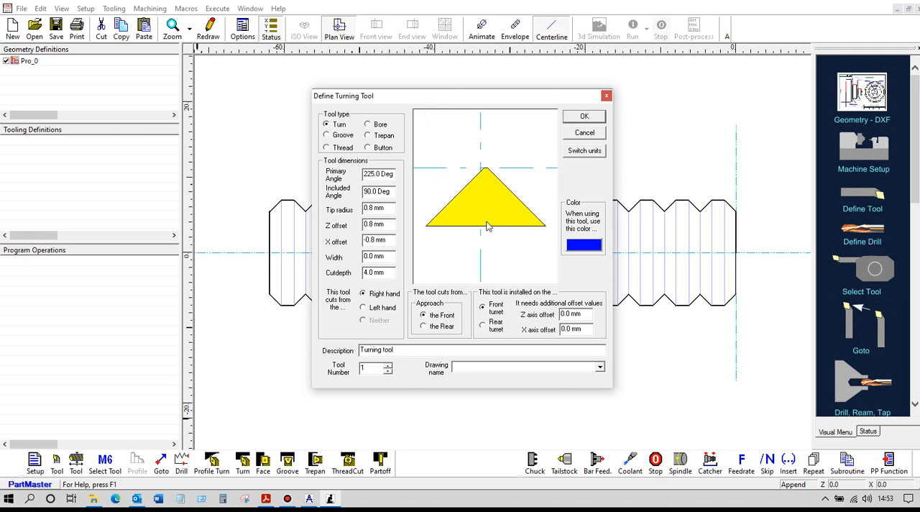
Step: Set the tool's tip radius to 0.4 mm and its Z offset to 0, and accept the tool definition
{"action": "left_click_drag", "start_coordinate": [391, 208], "coordinate": [336, 211]}
{"action": "key", "text": "BackSpace"}
{"action": "left_click", "coordinate": [453, 249]}
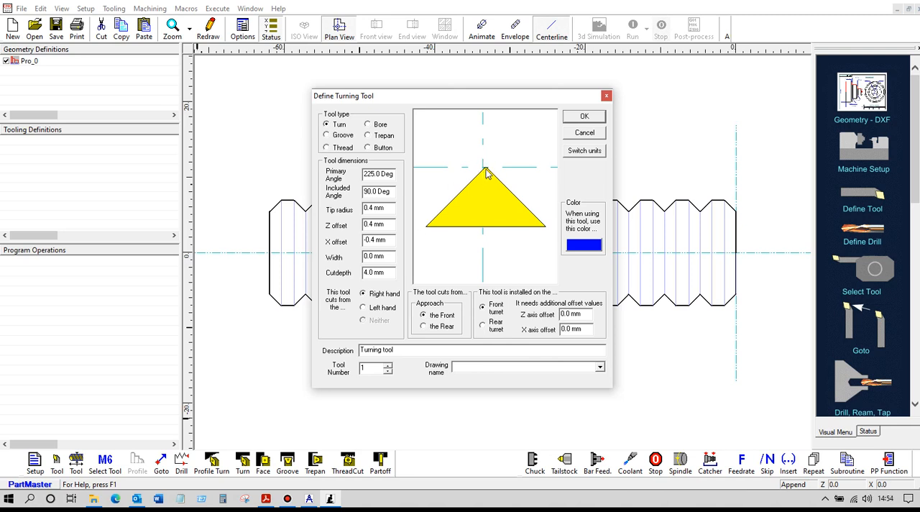
{"action": "left_click_drag", "start_coordinate": [388, 224], "coordinate": [351, 227]}
{"action": "type", "text": "0"}
{"action": "key", "text": "Tab"}
{"action": "left_click", "coordinate": [575, 119]}
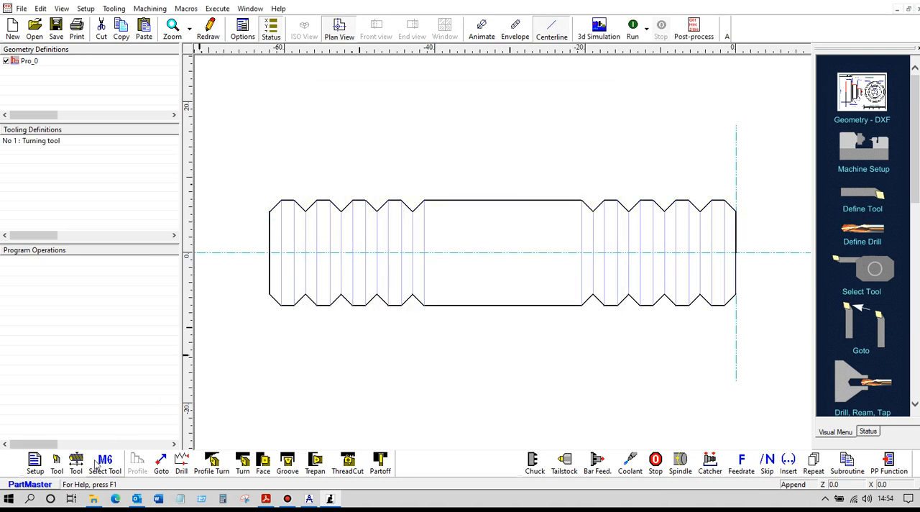
Step: Select tool 1 for machining with a constant spindle speed of 1000 rpm
{"action": "left_click", "coordinate": [106, 464]}
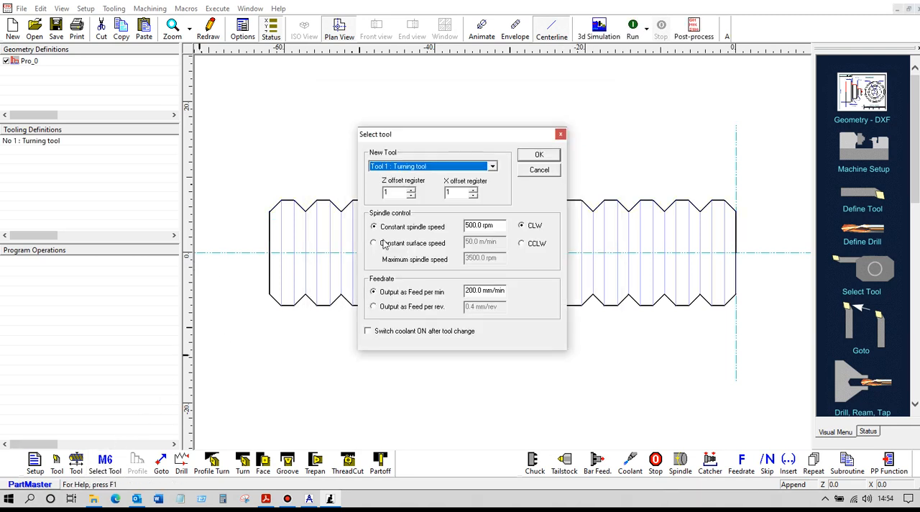
{"action": "left_click_drag", "start_coordinate": [496, 226], "coordinate": [443, 227]}
{"action": "type", "text": "1000"}
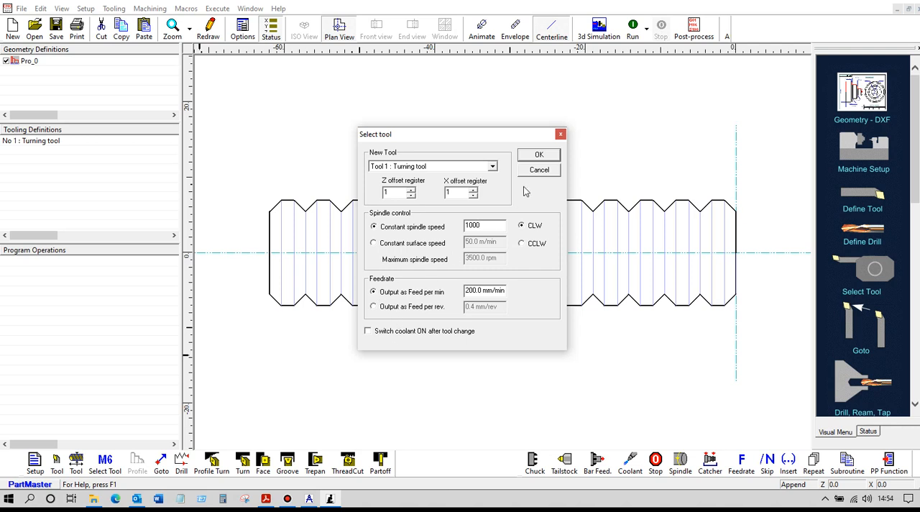
{"action": "left_click", "coordinate": [536, 157]}
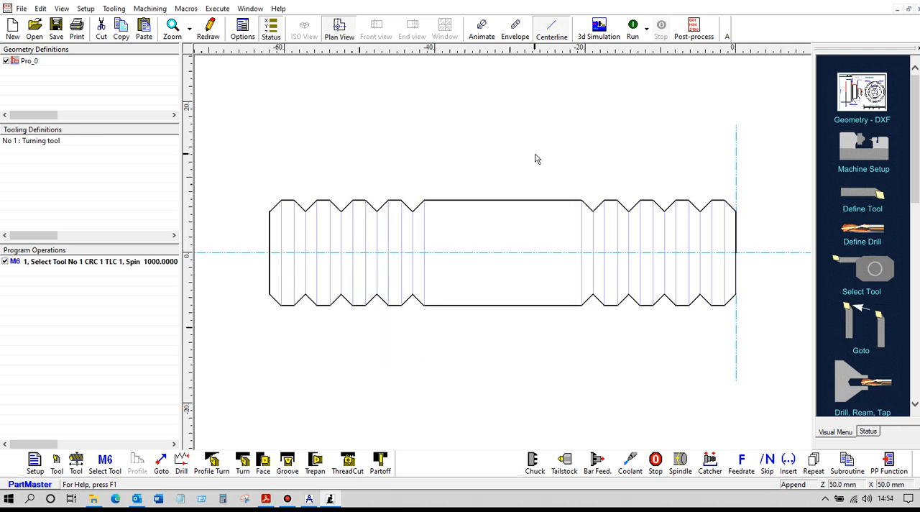
Step: Start a Turn cycle and pick its start point below the shaft's right end and its end point just beyond the left end
{"action": "left_click", "coordinate": [244, 464]}
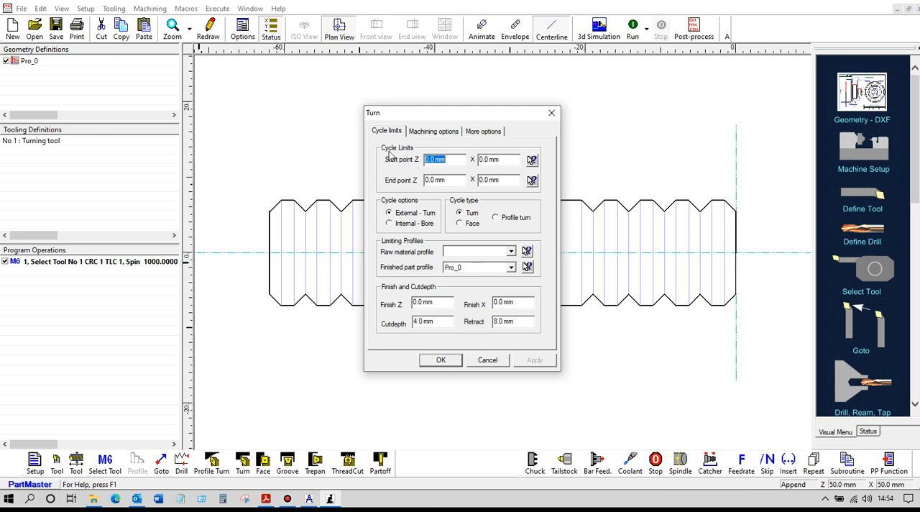
{"action": "left_click", "coordinate": [531, 159]}
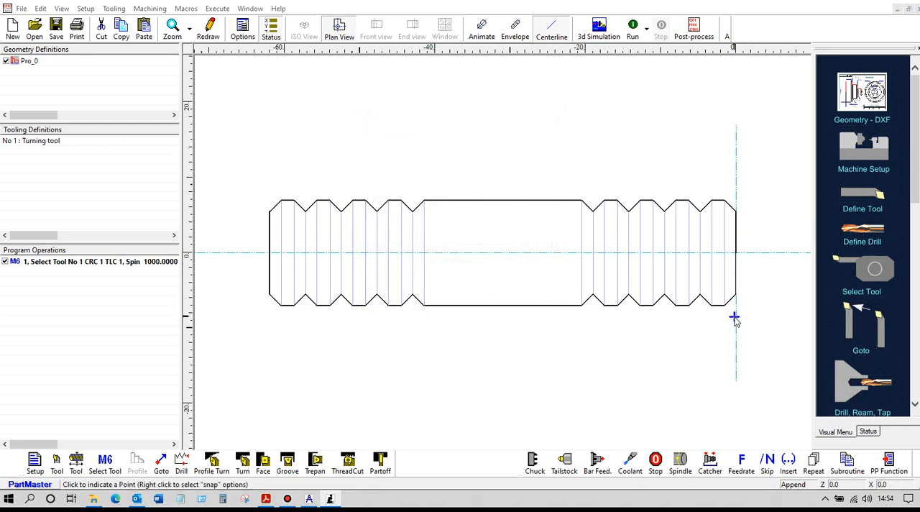
{"action": "left_click", "coordinate": [734, 316]}
{"action": "left_click", "coordinate": [532, 181]}
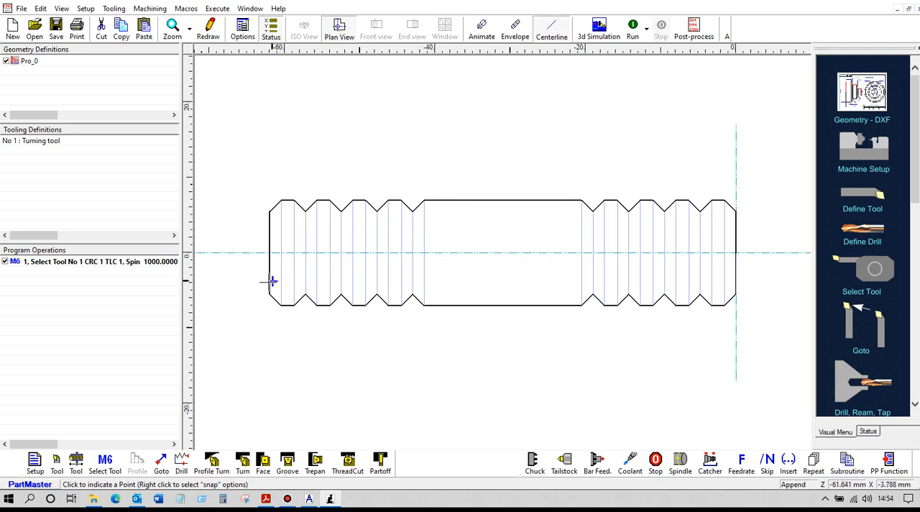
{"action": "left_click", "coordinate": [260, 283]}
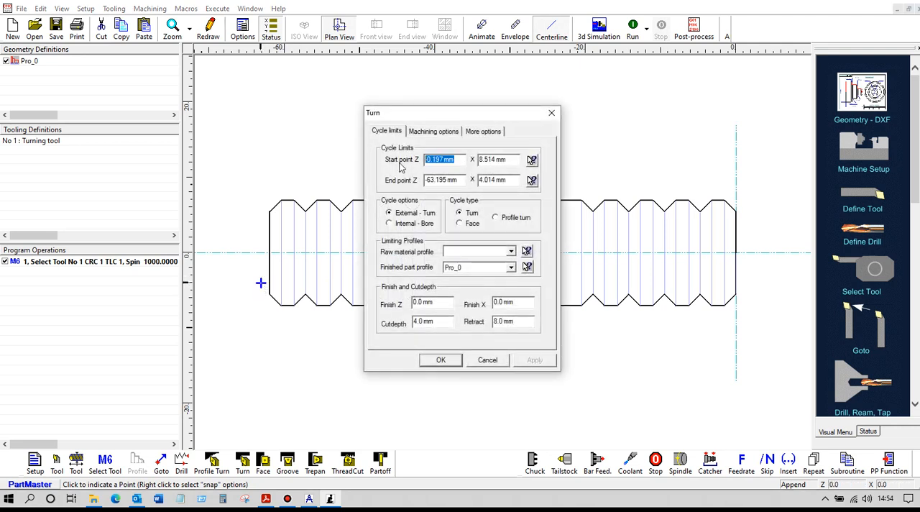
Step: Set the cycle's start point to Z 0, X 8 mm, with a 1 mm cut depth and 2 mm retract, and create the cycle
{"action": "type", "text": "0"}
{"action": "left_click", "coordinate": [514, 158]}
{"action": "type", "text": "8"}
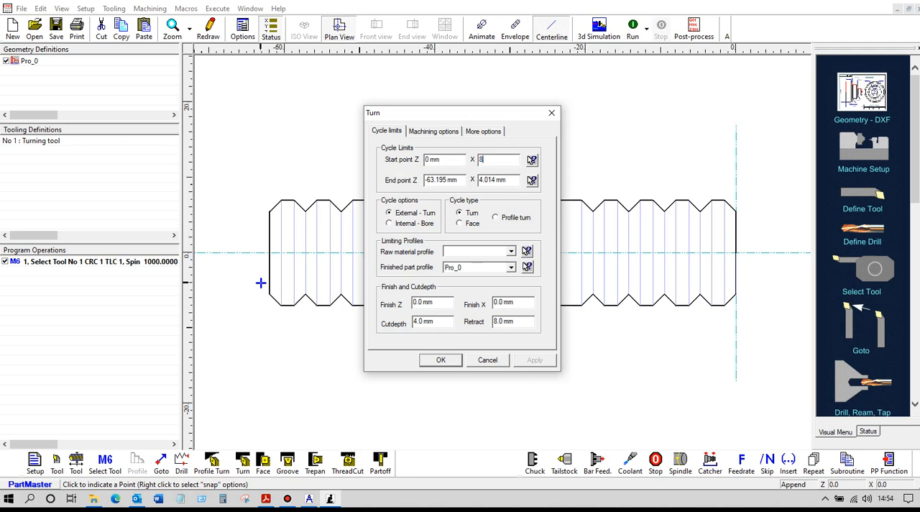
{"action": "left_click", "coordinate": [429, 323]}
{"action": "left_click_drag", "start_coordinate": [429, 324], "coordinate": [394, 327]}
{"action": "type", "text": "1"}
{"action": "key", "text": "Tab"}
{"action": "type", "text": "2"}
{"action": "left_click", "coordinate": [441, 360]}
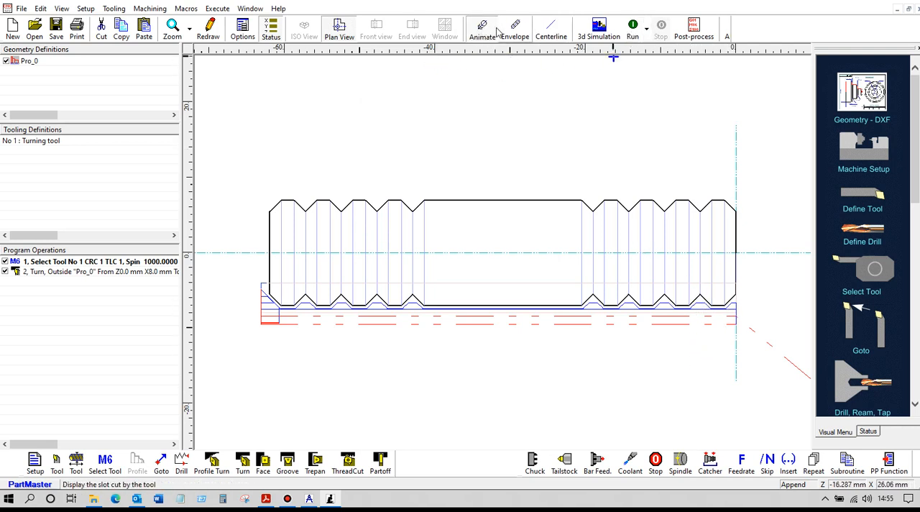
Step: Run the turning program with the tool animation to examine the roughing passes
{"action": "left_click", "coordinate": [633, 26]}
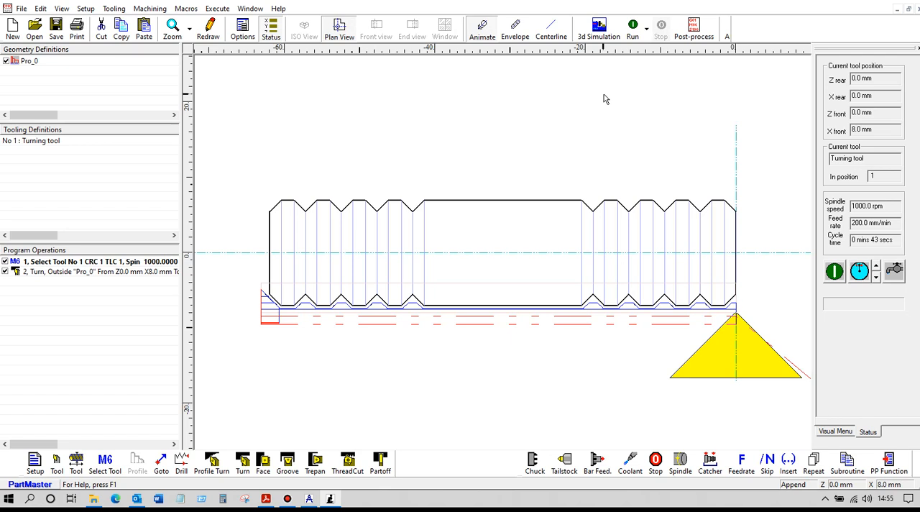
Step: Add a forward external Proturn cycle on Pro_0 with a parallel 2 mm approach and a 2 mm runoff distance
{"action": "left_click", "coordinate": [213, 461]}
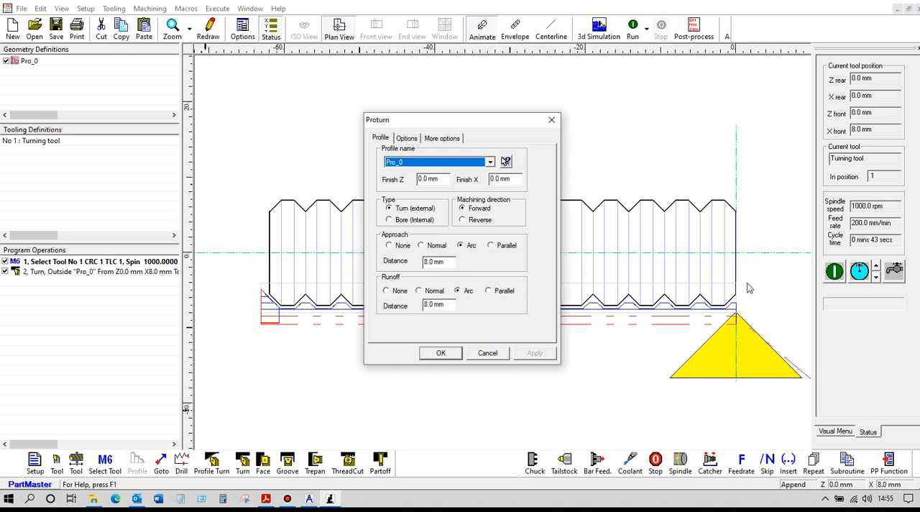
{"action": "left_click", "coordinate": [497, 246]}
{"action": "left_click_drag", "start_coordinate": [454, 262], "coordinate": [385, 263]}
{"action": "type", "text": "2"}
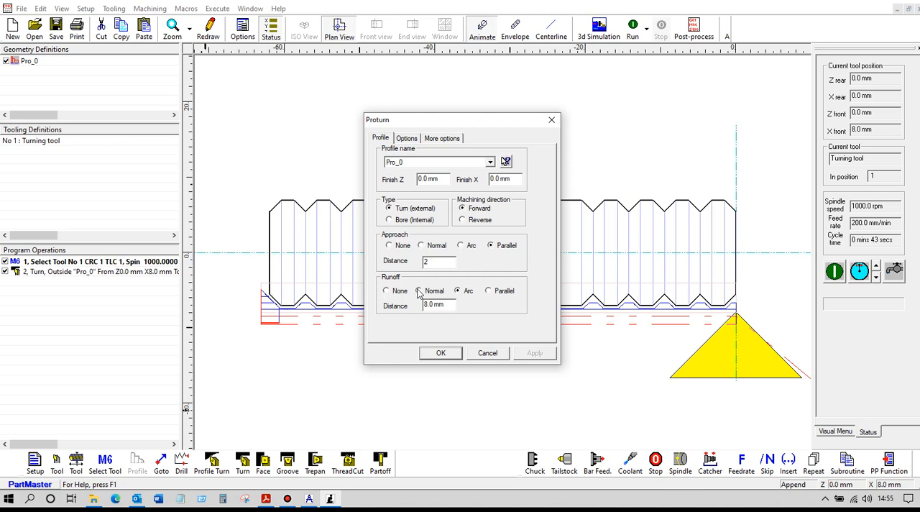
{"action": "left_click_drag", "start_coordinate": [442, 305], "coordinate": [418, 307]}
{"action": "type", "text": "2"}
{"action": "left_click", "coordinate": [406, 138]}
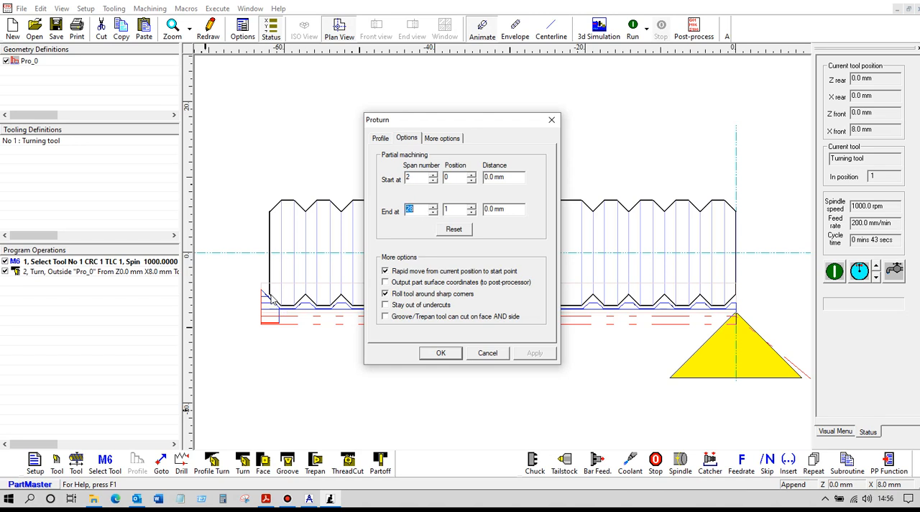
{"action": "left_click", "coordinate": [441, 352]}
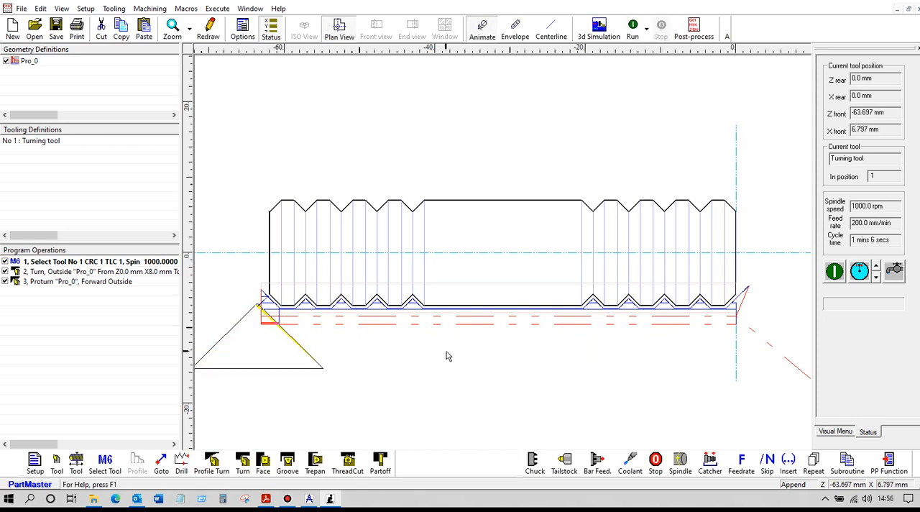
Step: Retract the tool with a rapid Goto to about Z -63.6, X 14.1 mm, and send it to the home position
{"action": "left_click", "coordinate": [161, 466]}
{"action": "key", "text": "Return"}
{"action": "left_click", "coordinate": [257, 359]}
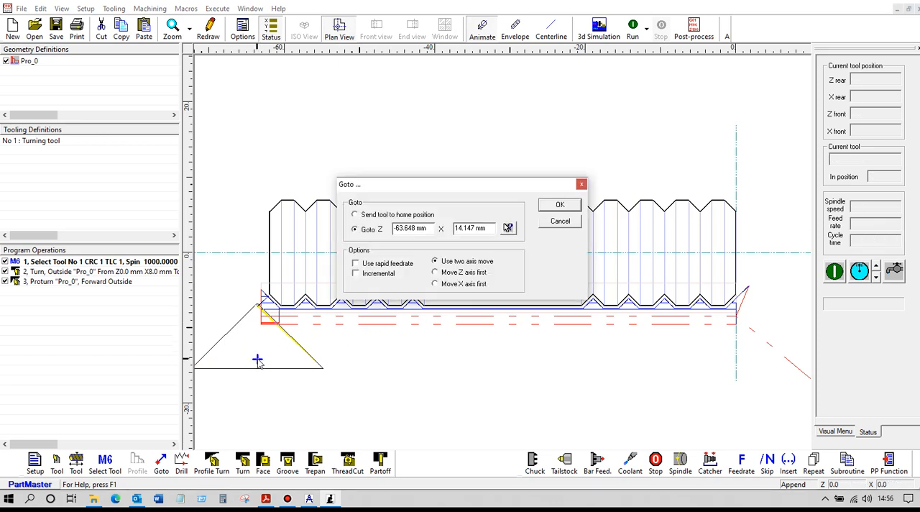
{"action": "left_click", "coordinate": [559, 205]}
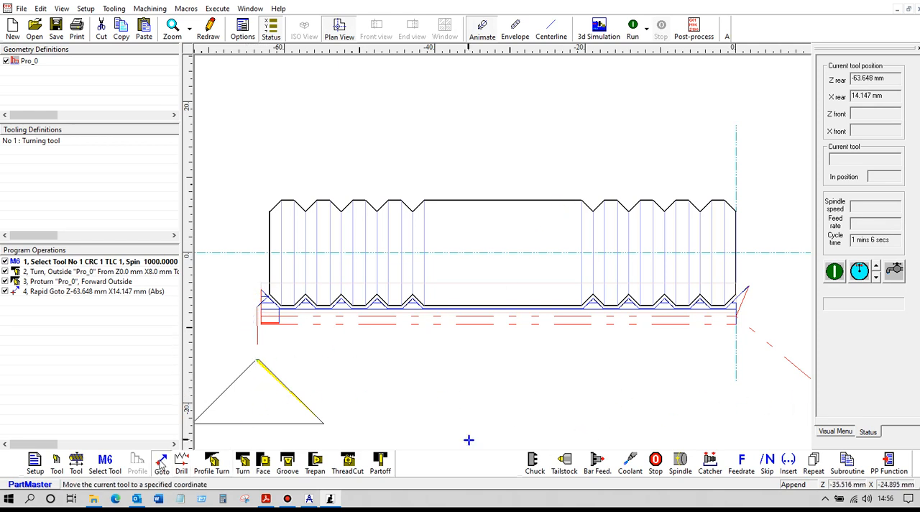
{"action": "left_click", "coordinate": [161, 464]}
{"action": "left_click", "coordinate": [368, 215]}
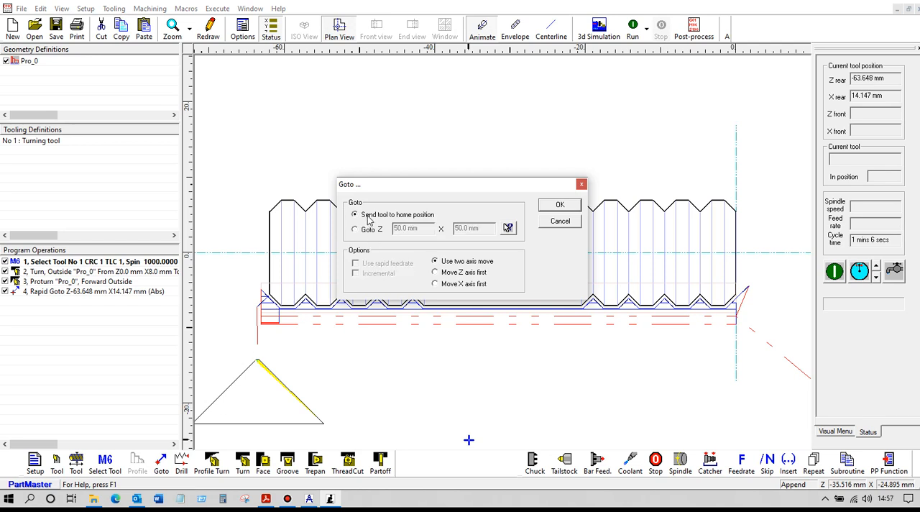
{"action": "left_click", "coordinate": [558, 206]}
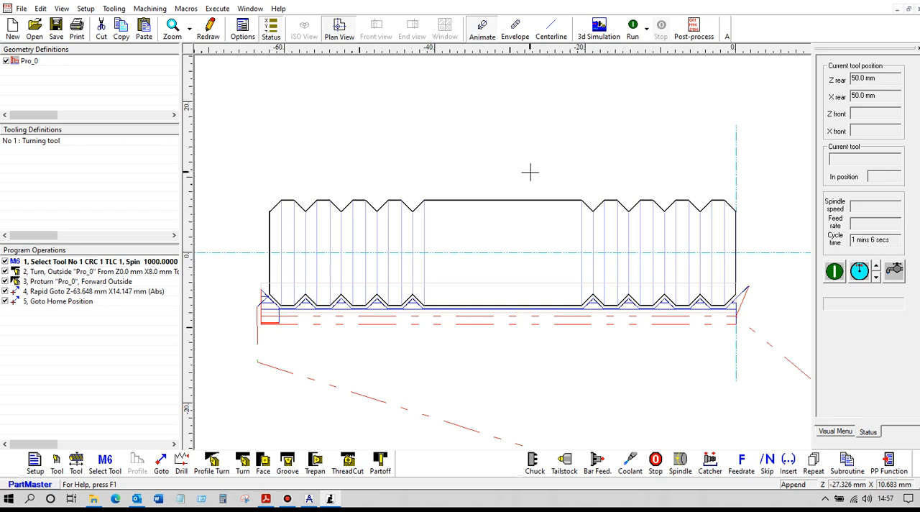
Step: Set the tool display to centerline, post-process the program as shaft2.pun with T_Mach3-vector.ppr, and review the generated NC code
{"action": "left_click", "coordinate": [551, 30]}
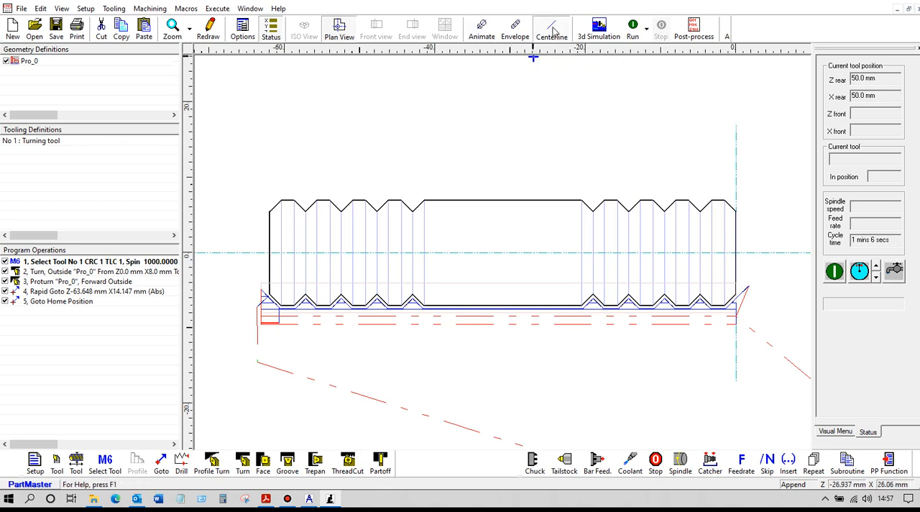
{"action": "left_click", "coordinate": [690, 34]}
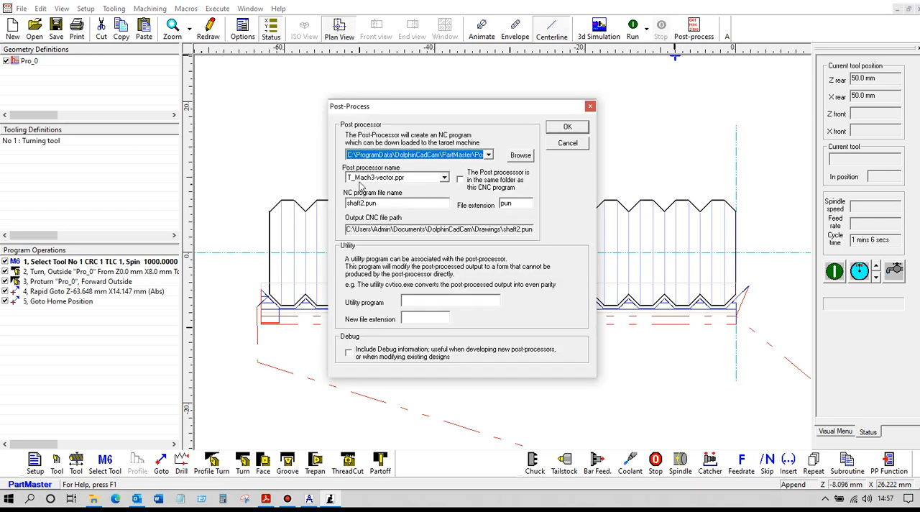
{"action": "left_click", "coordinate": [566, 127]}
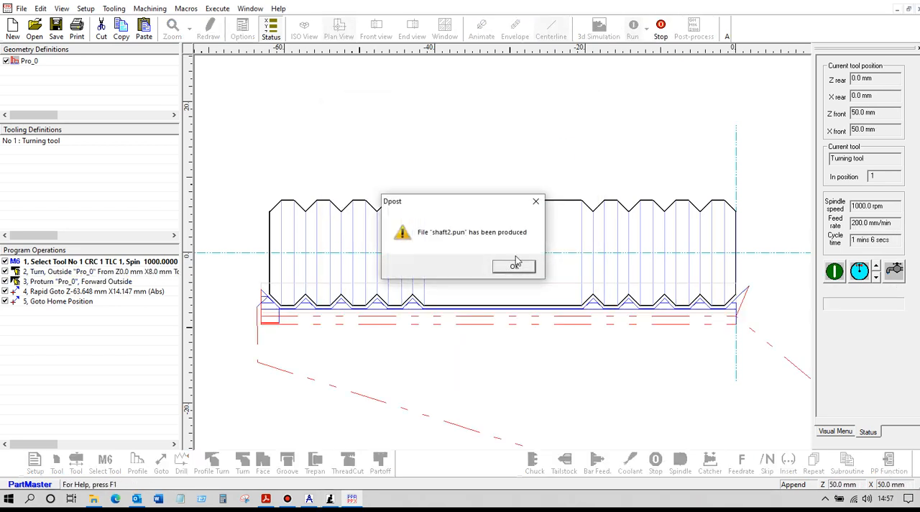
{"action": "left_click", "coordinate": [509, 268]}
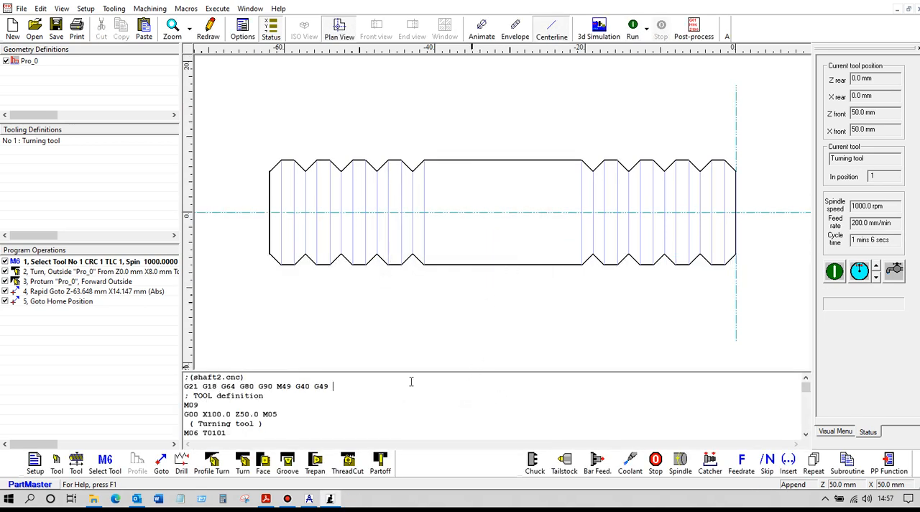
{"action": "scroll", "coordinate": [414, 387], "scroll_direction": "down", "scroll_amount": 5}
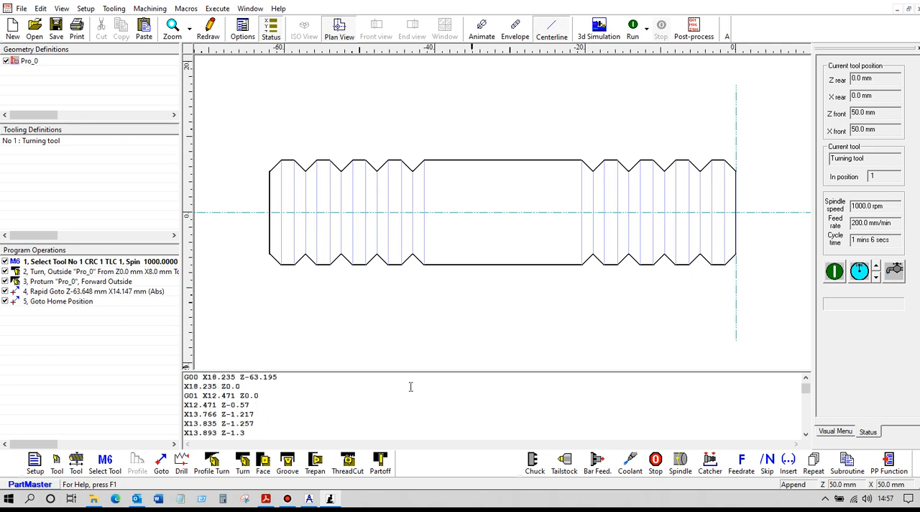